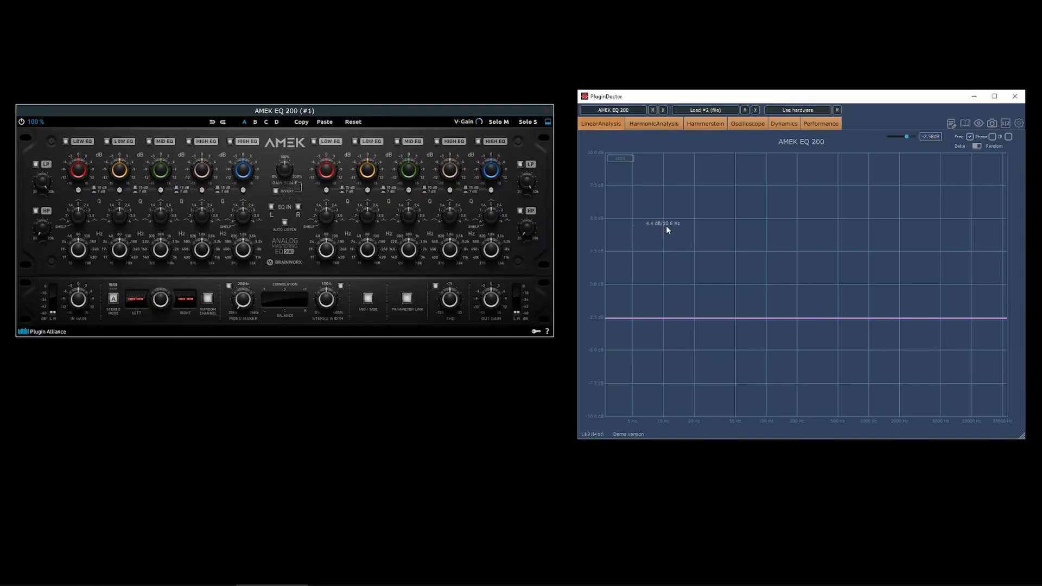
# Activate the bypassed AMEK EQ 200 plugin and turn off its LP filter.
pyautogui.click(437, 112)
pyautogui.click(21, 121)
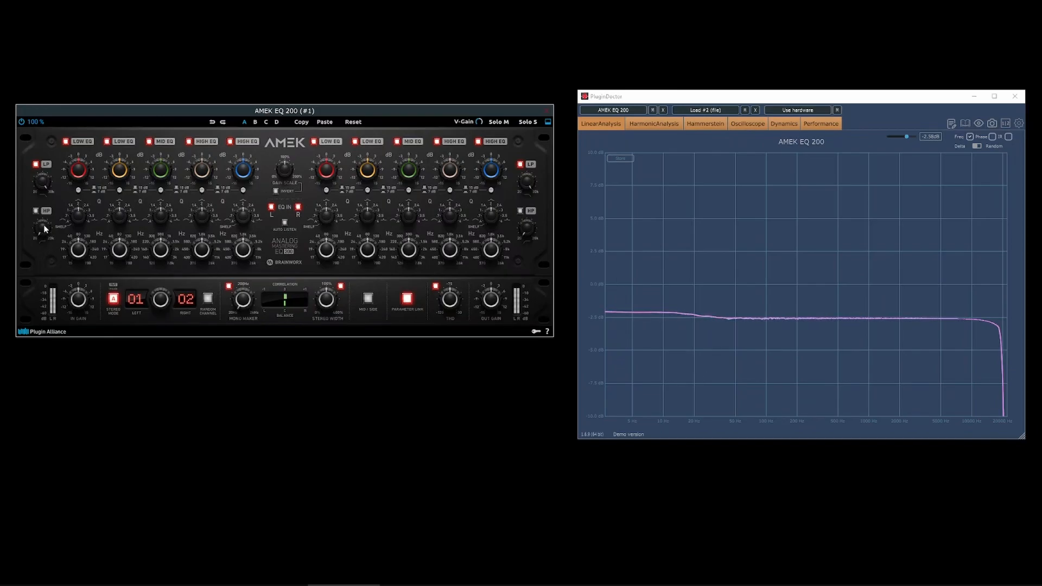
pyautogui.click(36, 165)
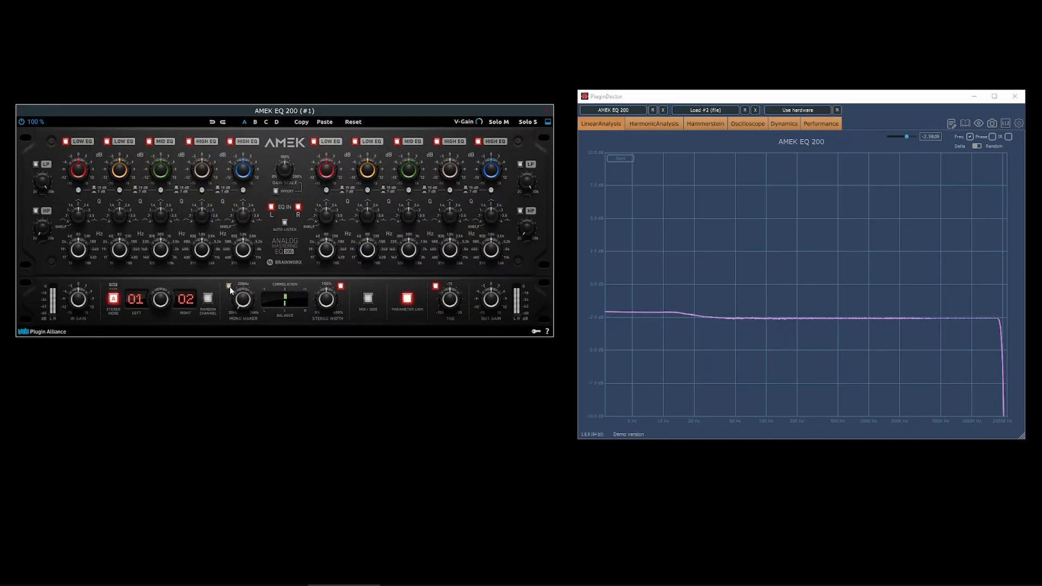
# Compare the Mono Maker on and off while adjusting its frequency, leave it off, and adjust the Stereo Width.
pyautogui.click(229, 286)
pyautogui.click(229, 286)
pyautogui.moveTo(242, 302)
pyautogui.mouseDown()
pyautogui.moveTo(246, 225)
pyautogui.moveTo(240, 315)
pyautogui.mouseUp()
pyautogui.click(228, 287)
pyautogui.moveTo(331, 311); pyautogui.dragTo(330, 297)
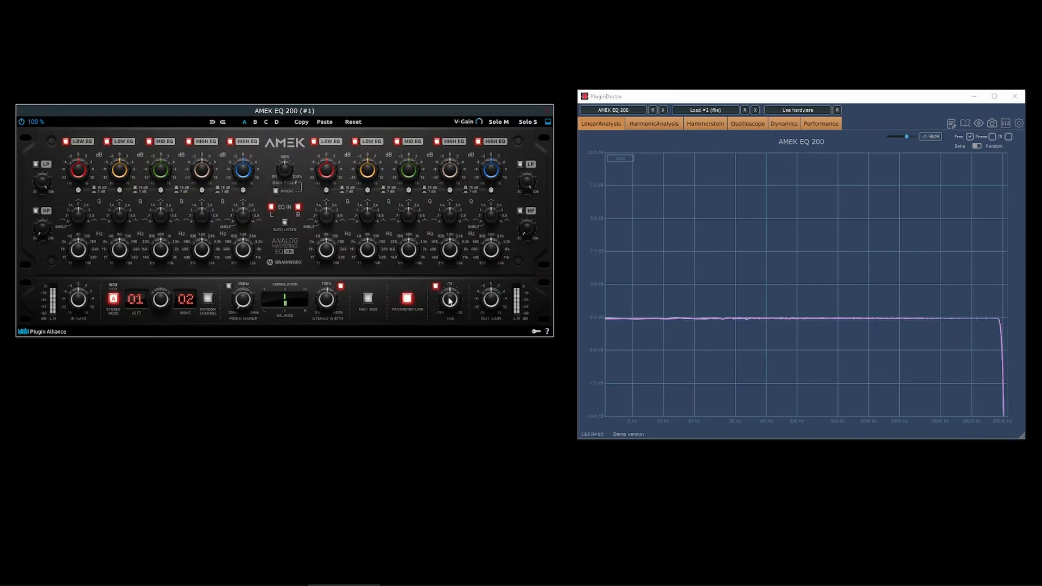
# Lower the THD level to -30 dB, compare the response with THD on and off, and leave it off.
pyautogui.moveTo(448, 303); pyautogui.dragTo(455, 331)
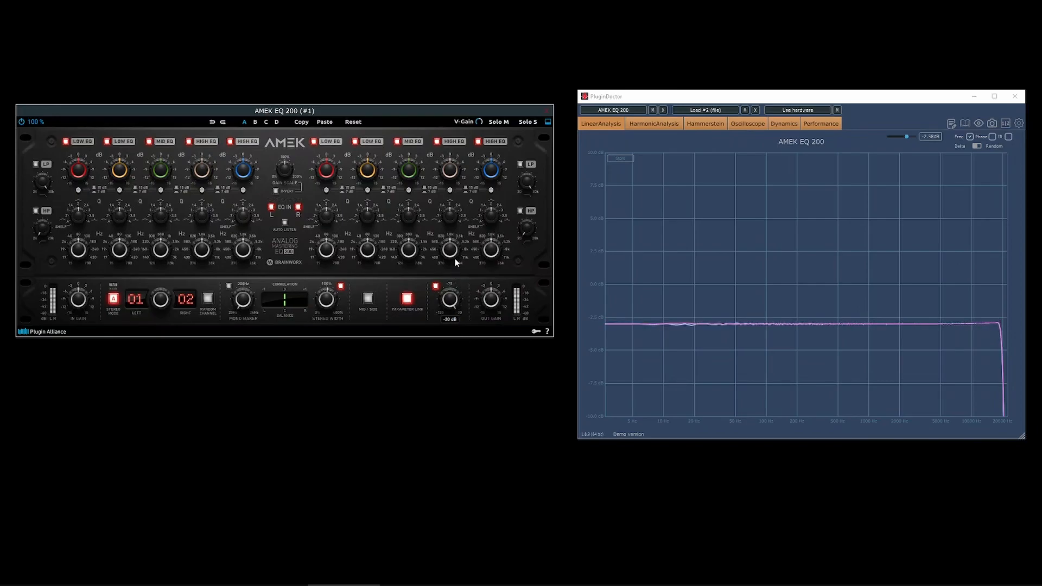
pyautogui.click(435, 287)
pyautogui.moveTo(450, 299); pyautogui.dragTo(453, 366)
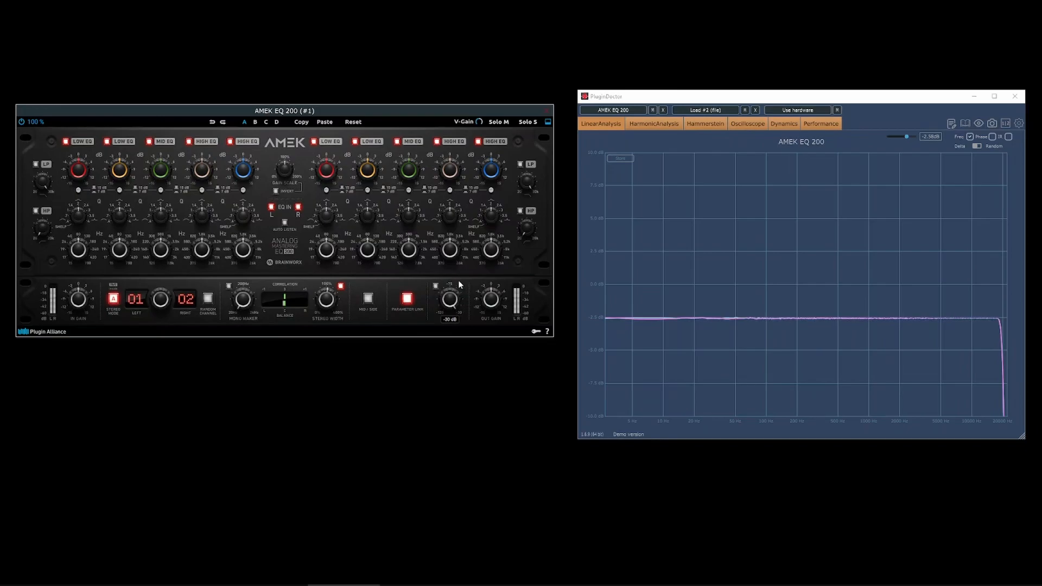
pyautogui.click(436, 285)
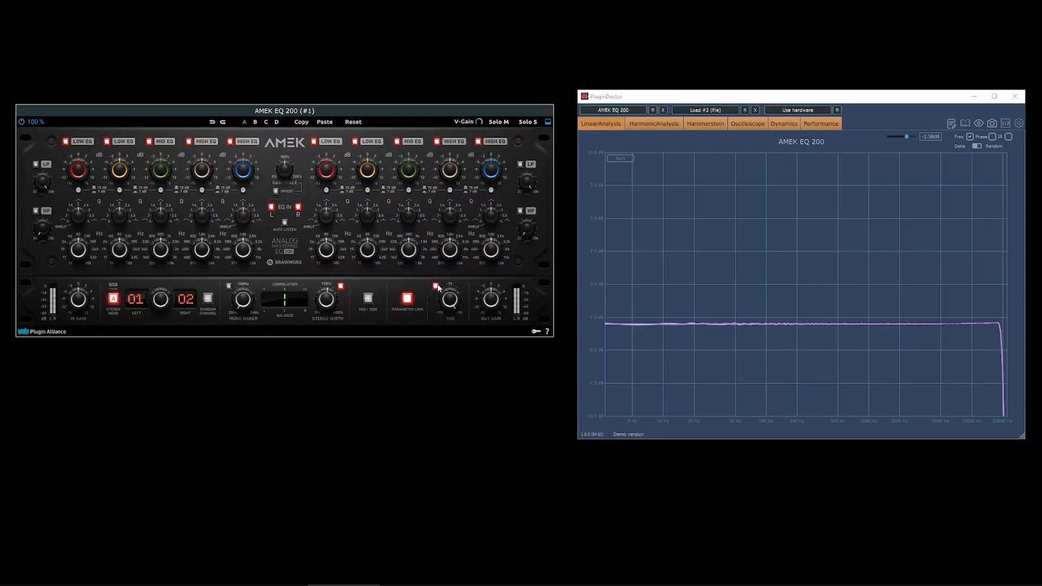
pyautogui.moveTo(452, 302)
pyautogui.mouseDown()
pyautogui.moveTo(458, 375)
pyautogui.moveTo(460, 311)
pyautogui.mouseUp()
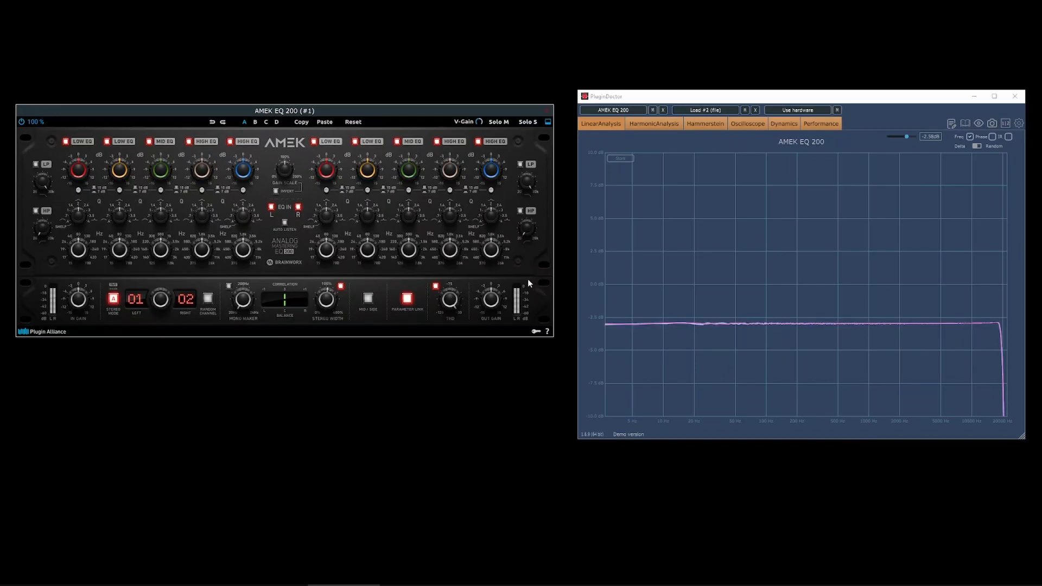
pyautogui.click(437, 288)
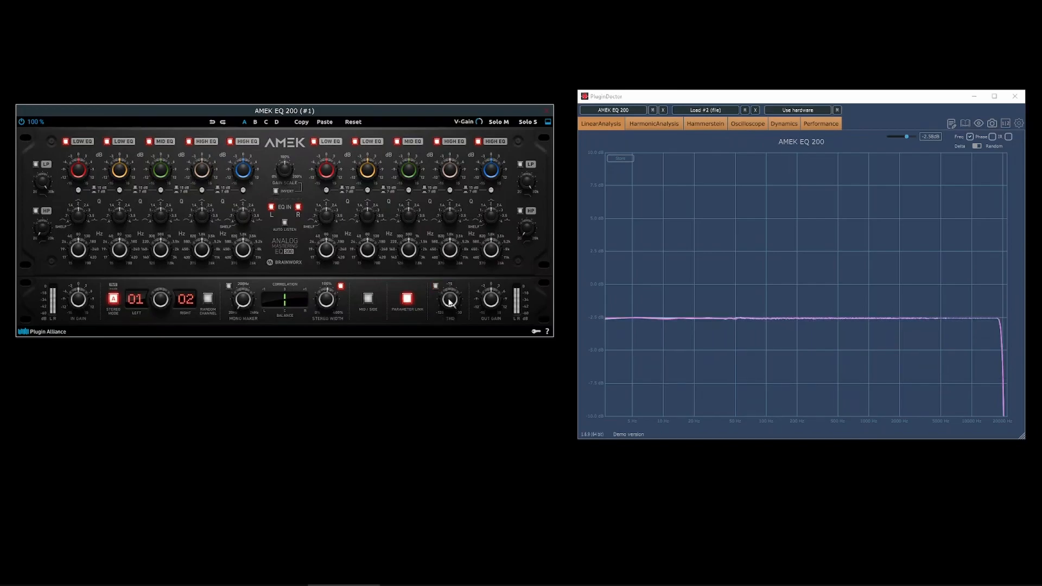
pyautogui.moveTo(451, 325); pyautogui.dragTo(455, 343)
# Leave only the lowest EQ band active and shape it into a broad low-frequency boost with a wide Q.
pyautogui.click(108, 142)
pyautogui.click(188, 142)
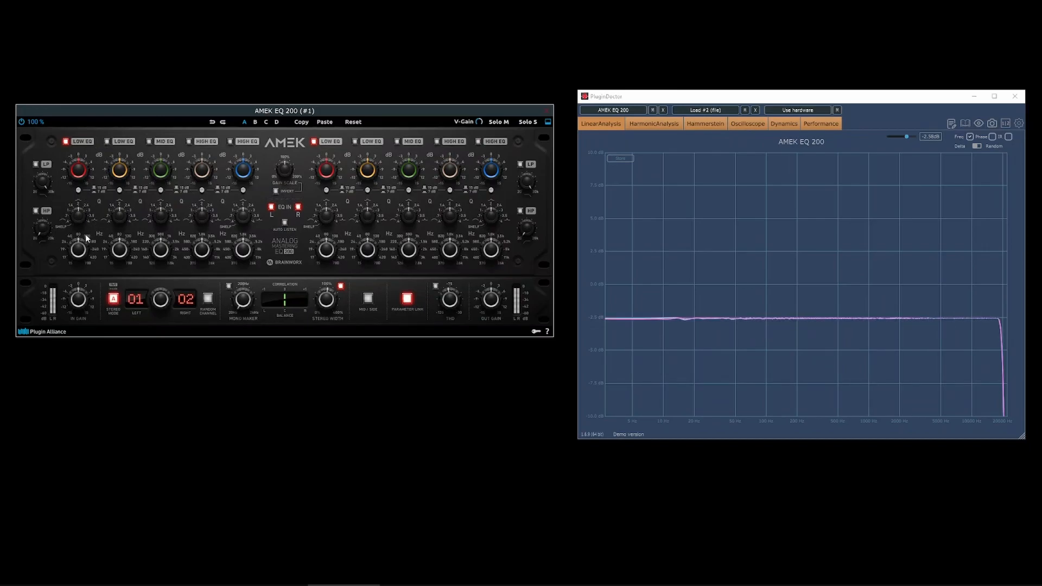
pyautogui.moveTo(80, 218); pyautogui.dragTo(85, 248)
pyautogui.moveTo(76, 257); pyautogui.dragTo(80, 217)
pyautogui.moveTo(81, 176); pyautogui.dragTo(80, 169)
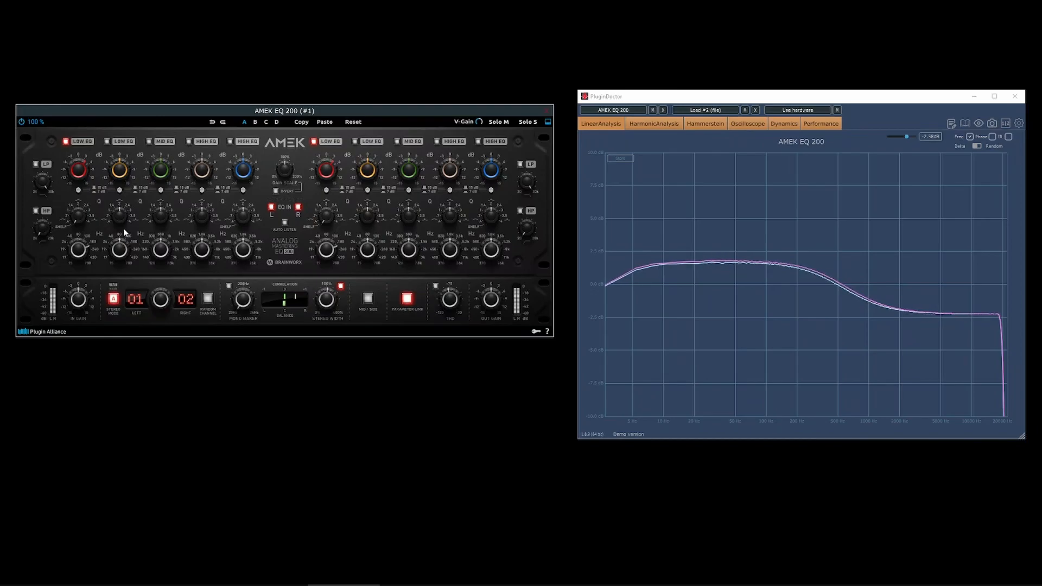
# Reshape the lowest band's boost with a lower frequency, more gain and a very narrow Q.
pyautogui.moveTo(80, 251); pyautogui.dragTo(80, 255)
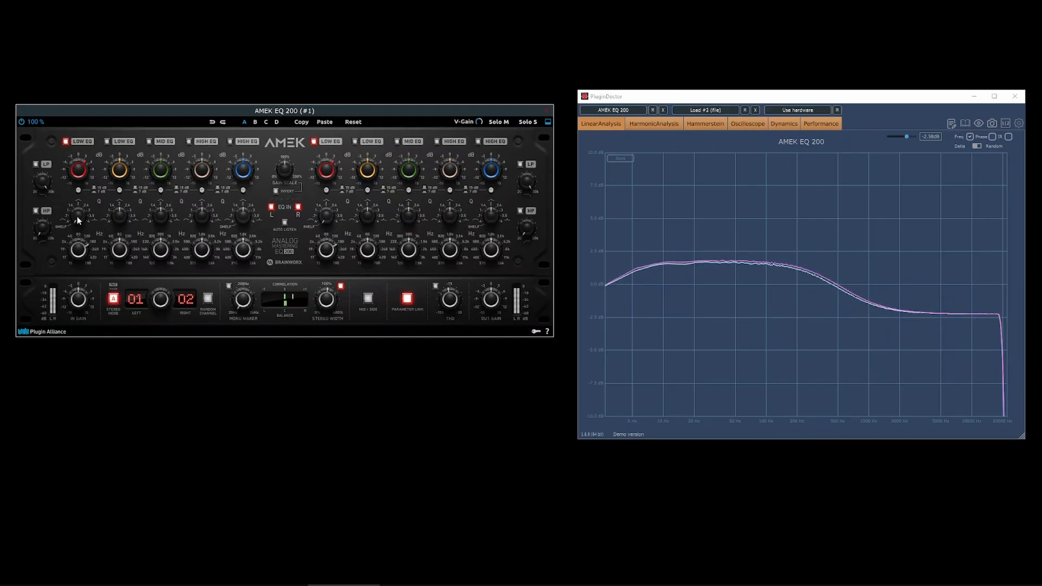
pyautogui.moveTo(83, 246)
pyautogui.mouseDown()
pyautogui.moveTo(76, 349)
pyautogui.moveTo(80, 204)
pyautogui.moveTo(80, 254)
pyautogui.mouseUp()
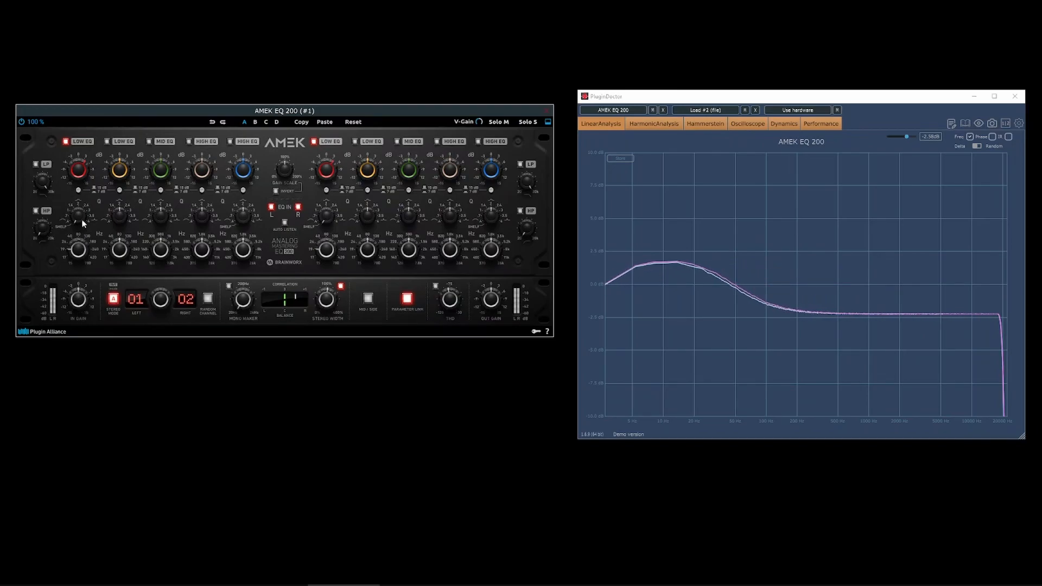
pyautogui.moveTo(80, 174)
pyautogui.mouseDown()
pyautogui.moveTo(81, 193)
pyautogui.moveTo(79, 161)
pyautogui.mouseUp()
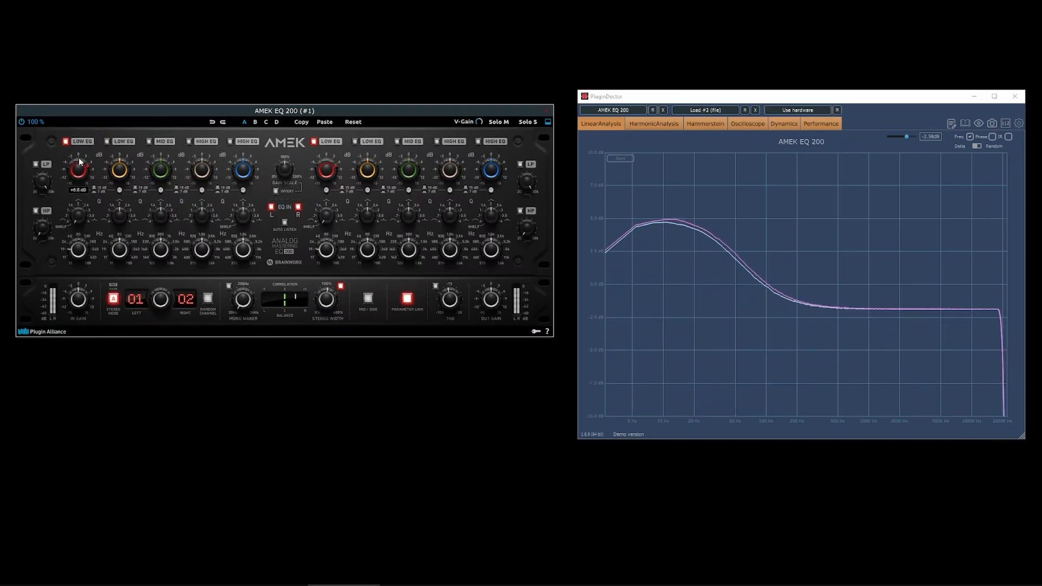
pyautogui.moveTo(80, 216); pyautogui.dragTo(81, 211)
pyautogui.moveTo(78, 216)
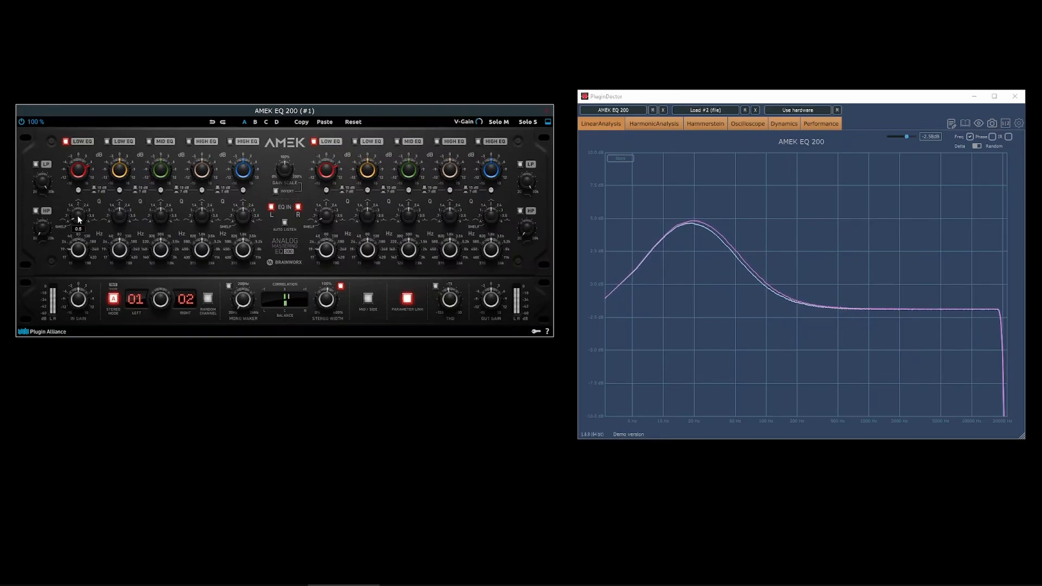
pyautogui.moveTo(78, 215); pyautogui.dragTo(77, 87)
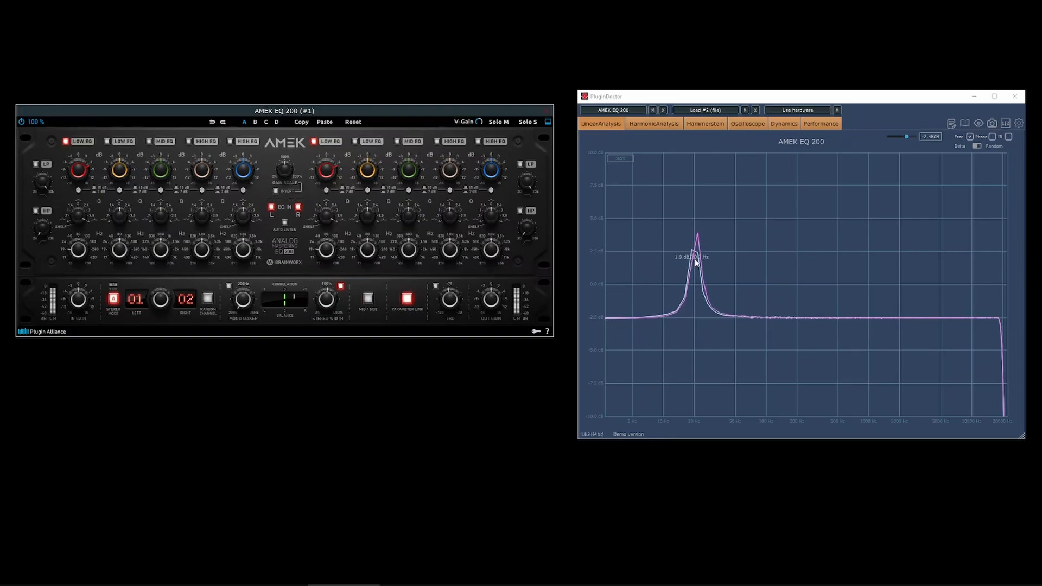
# Fine-tune the narrow low boost's frequency, widen its Q again, and switch the lowest band off.
pyautogui.moveTo(81, 251); pyautogui.dragTo(79, 272)
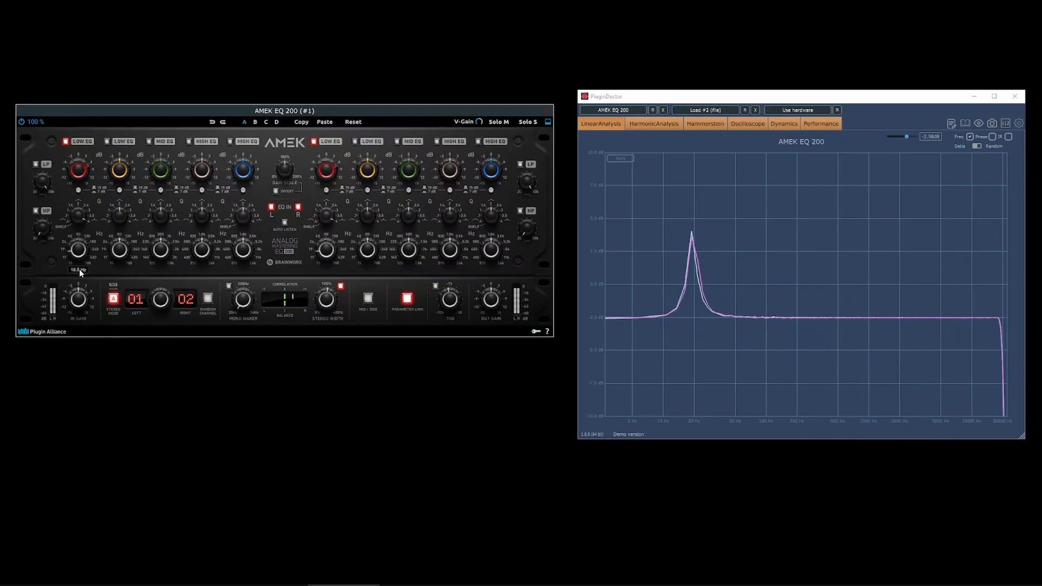
pyautogui.moveTo(80, 269); pyautogui.dragTo(82, 267)
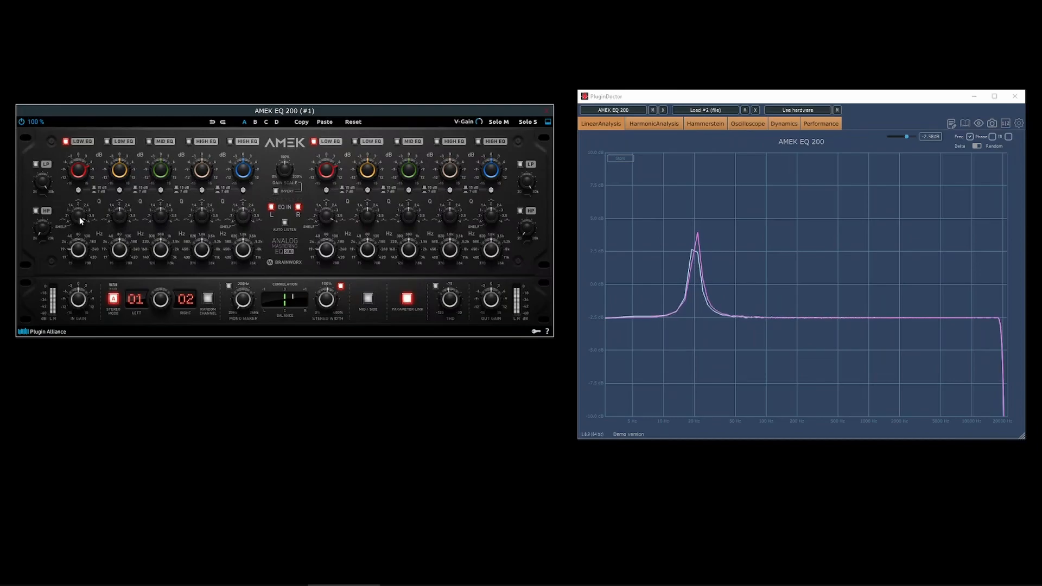
pyautogui.moveTo(79, 216); pyautogui.dragTo(84, 284)
pyautogui.click(66, 141)
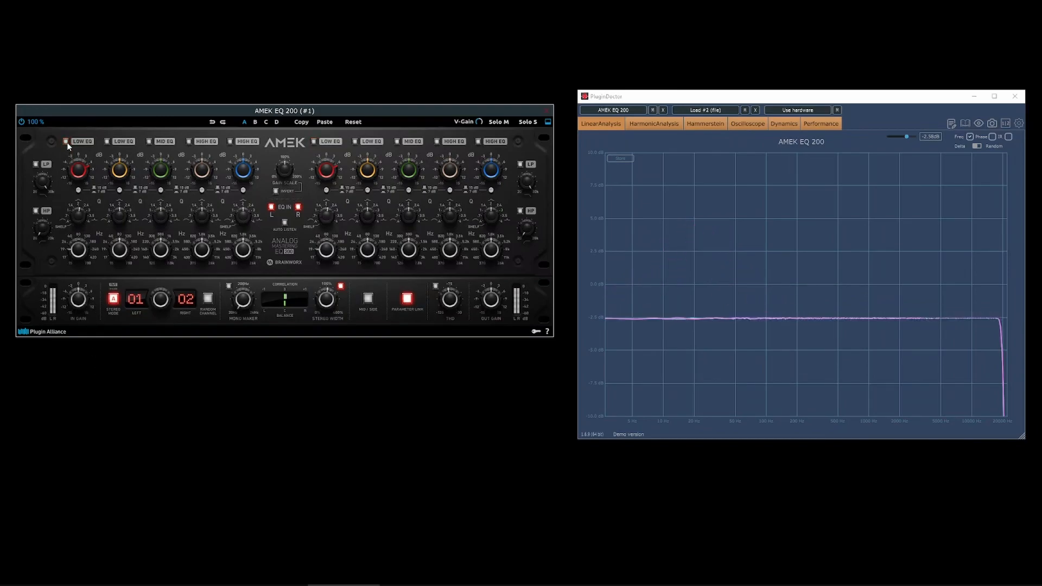
# Turn on the second Low EQ band, adjust its frequency and Q, and set its gain to +4.0 dB.
pyautogui.click(107, 142)
pyautogui.moveTo(121, 249); pyautogui.dragTo(128, 231)
pyautogui.moveTo(124, 177); pyautogui.dragTo(129, 151)
pyautogui.moveTo(126, 217); pyautogui.dragTo(125, 348)
pyautogui.moveTo(120, 254)
pyautogui.mouseDown()
pyautogui.moveTo(118, 302)
pyautogui.moveTo(119, 262)
pyautogui.mouseUp()
pyautogui.moveTo(121, 176); pyautogui.dragTo(119, 65)
pyautogui.moveTo(123, 105); pyautogui.dragTo(133, 166)
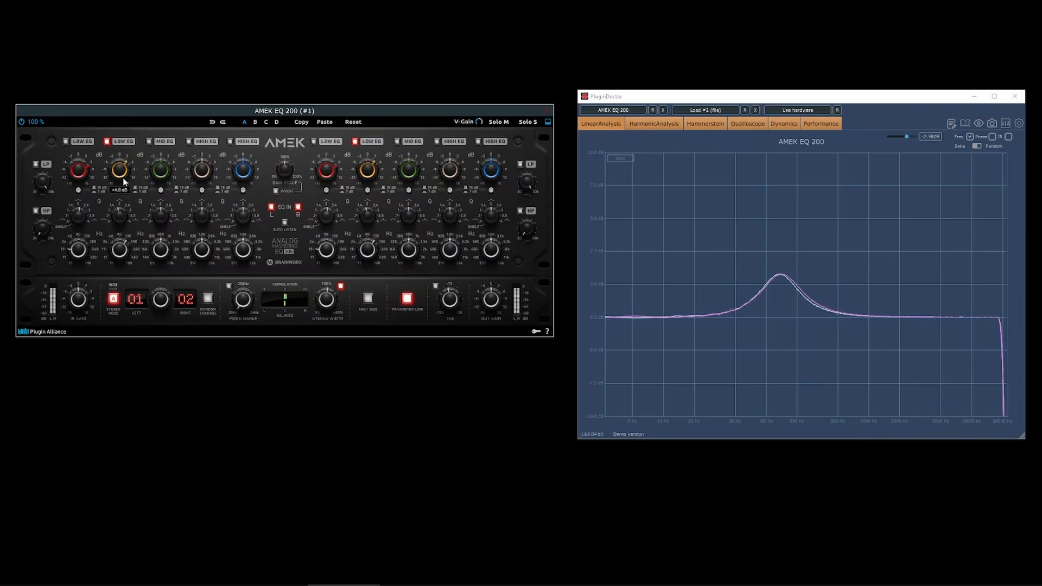
pyautogui.moveTo(126, 202); pyautogui.dragTo(148, 187)
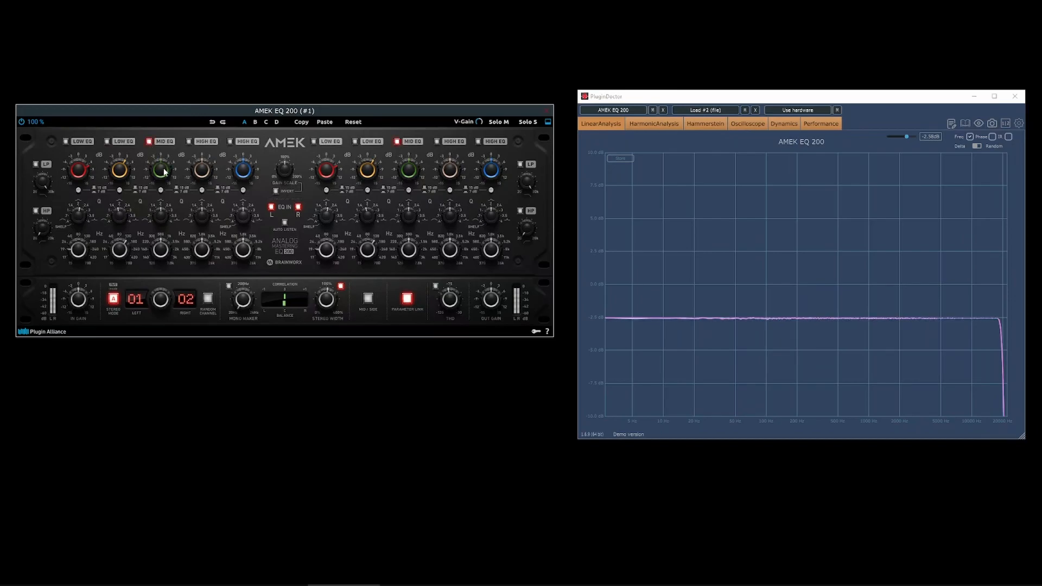
# Test Q changes on the Mid EQ band and on the first High EQ band, leaving both bands switched off.
pyautogui.moveTo(165, 213); pyautogui.dragTo(172, 243)
pyautogui.click(149, 142)
pyautogui.click(187, 141)
pyautogui.moveTo(204, 213); pyautogui.dragTo(203, 238)
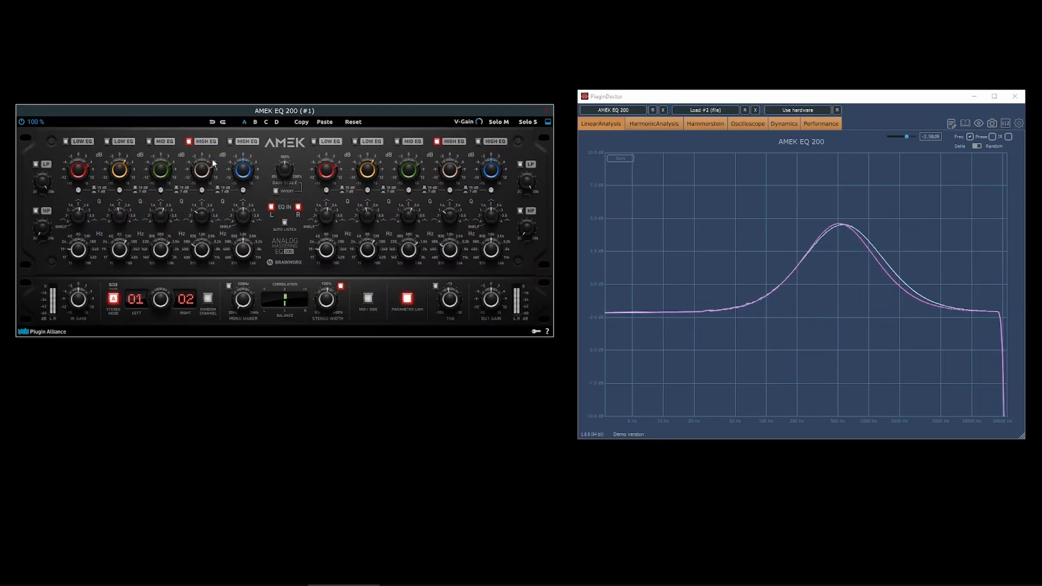
pyautogui.click(190, 141)
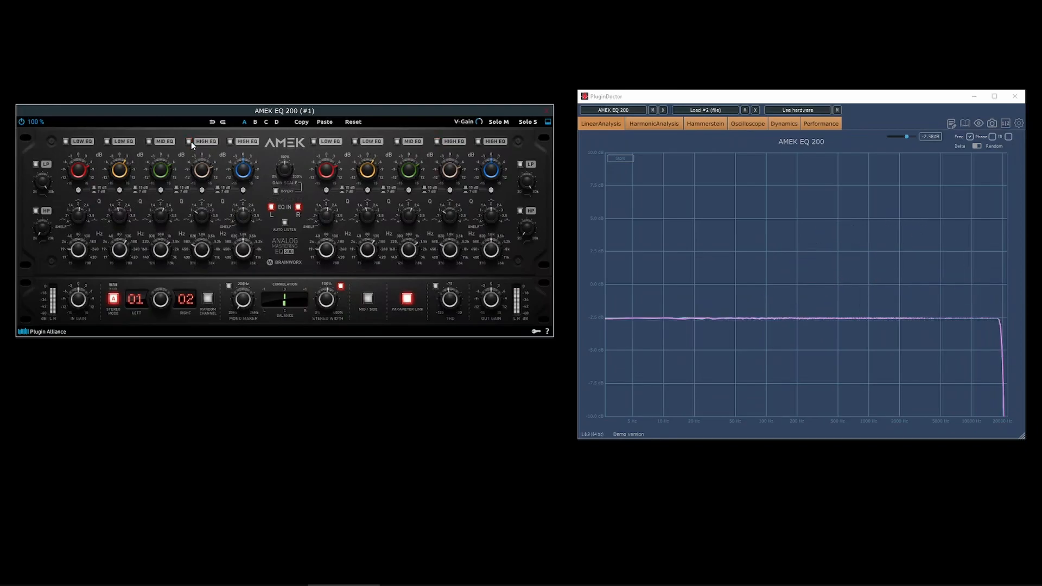
# Turn on the highest EQ band, narrow its Q, raise its frequency, and switch the band off.
pyautogui.click(231, 142)
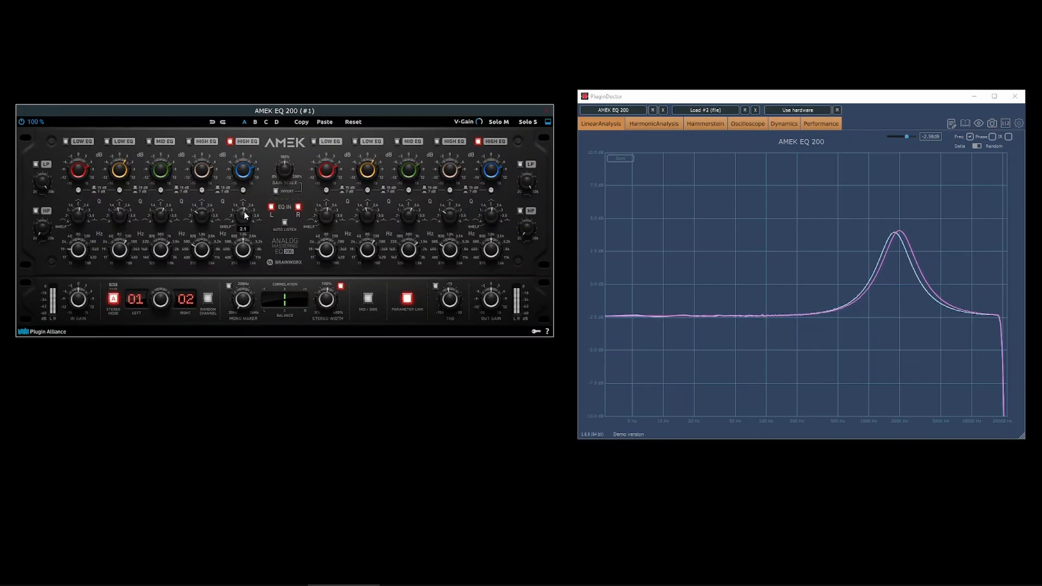
pyautogui.moveTo(244, 214); pyautogui.dragTo(249, 194)
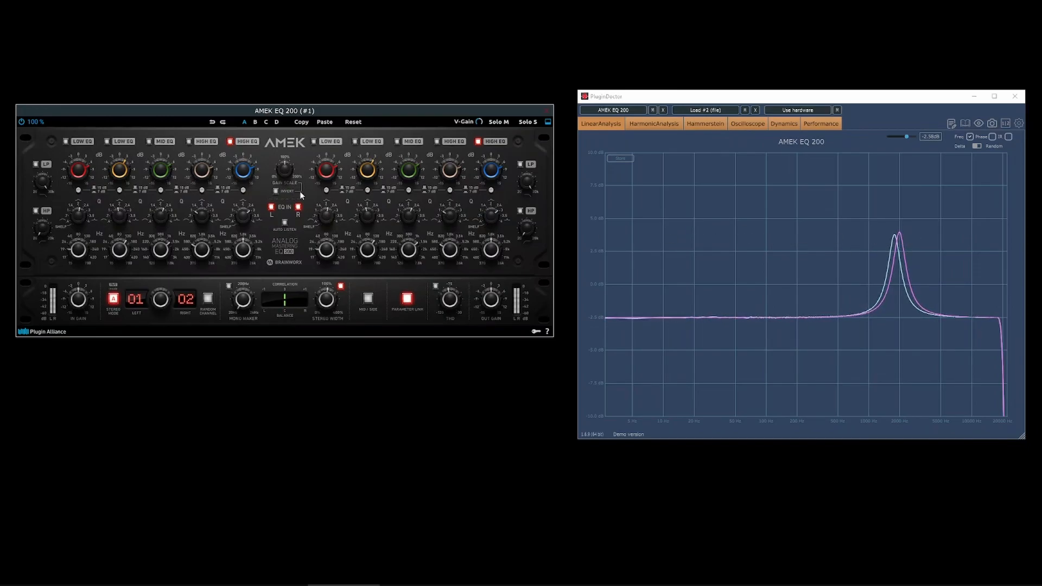
pyautogui.moveTo(250, 220)
pyautogui.mouseDown()
pyautogui.moveTo(245, 179)
pyautogui.moveTo(245, 324)
pyautogui.moveTo(260, 207)
pyautogui.mouseUp()
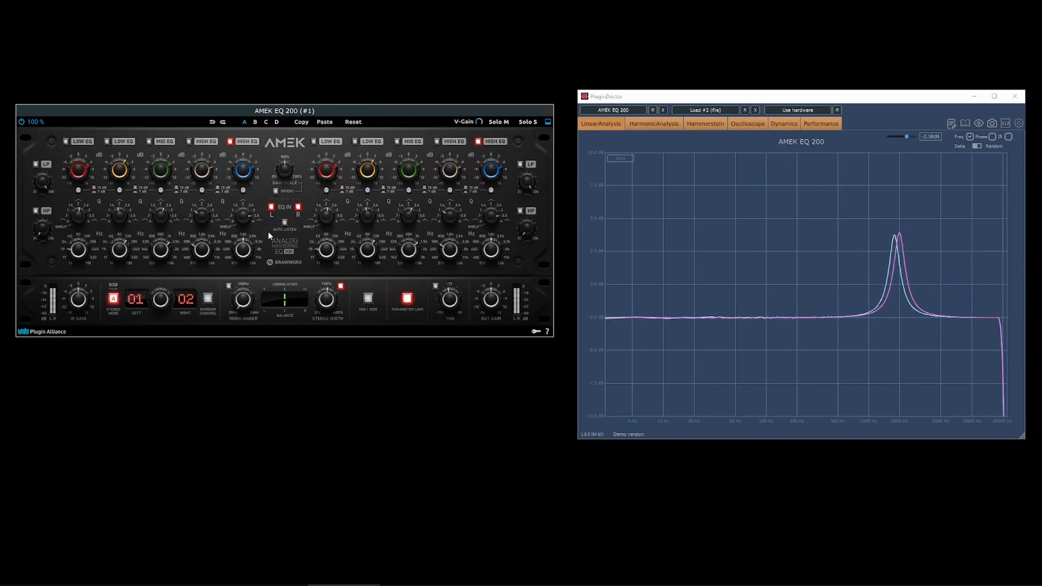
pyautogui.moveTo(250, 216); pyautogui.dragTo(250, 238)
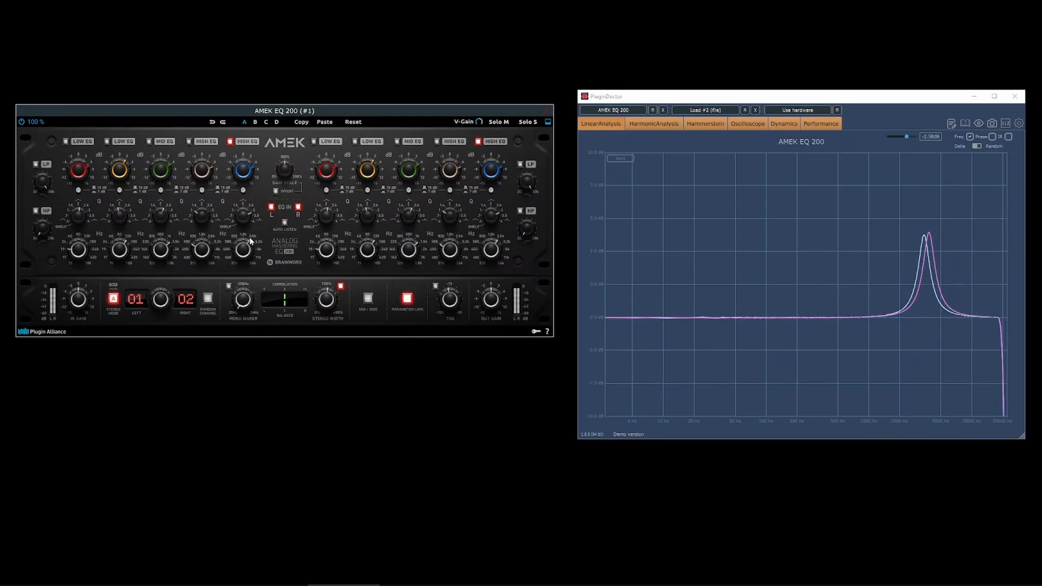
pyautogui.click(230, 142)
# Reactivate the second Low EQ band and give it a higher frequency, a stronger boost and a narrower Q.
pyautogui.click(122, 142)
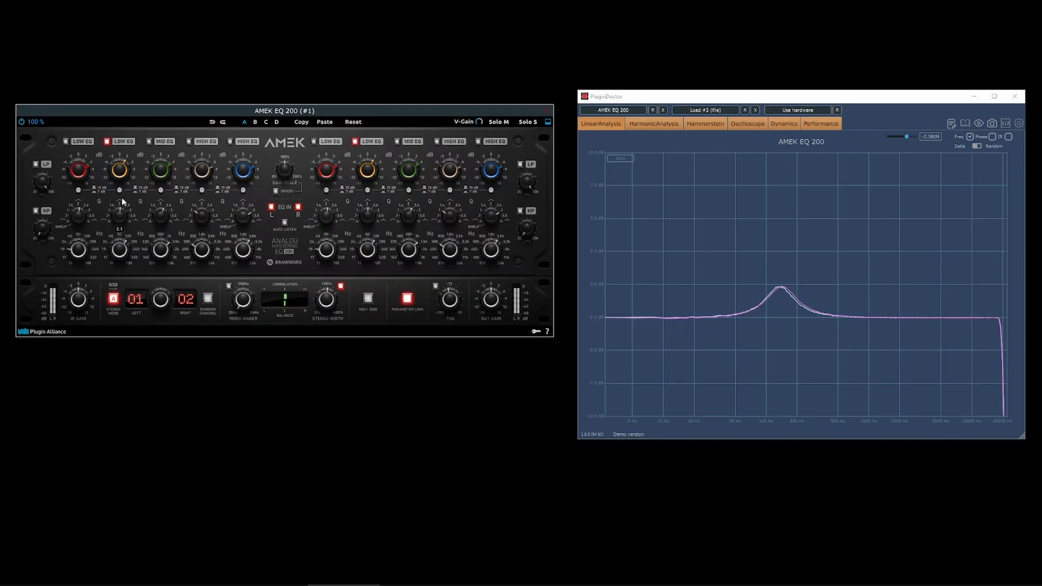
pyautogui.moveTo(129, 255); pyautogui.dragTo(129, 214)
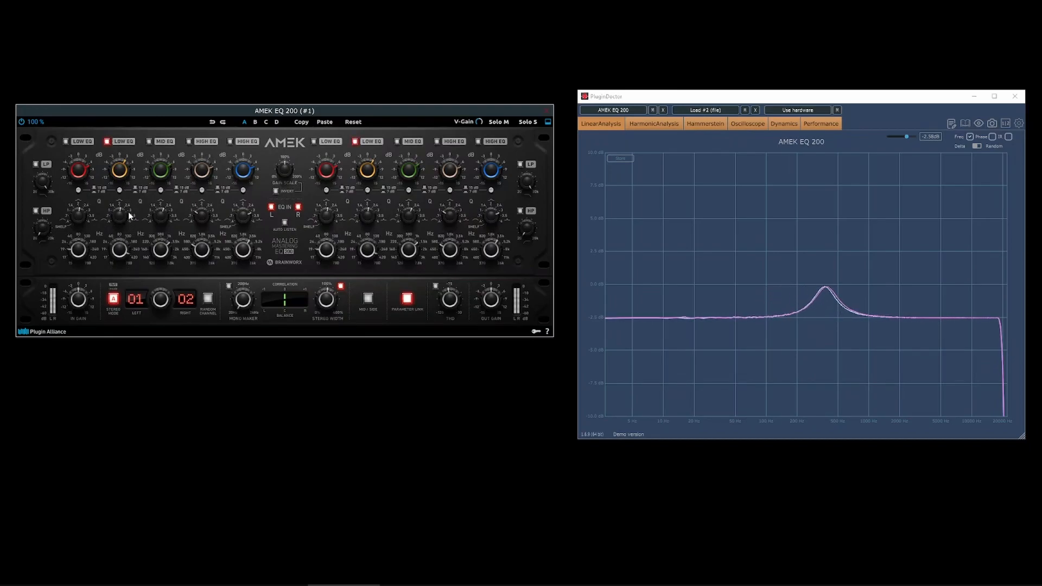
pyautogui.moveTo(121, 170)
pyautogui.mouseDown()
pyautogui.moveTo(123, 145)
pyautogui.moveTo(124, 166)
pyautogui.mouseUp()
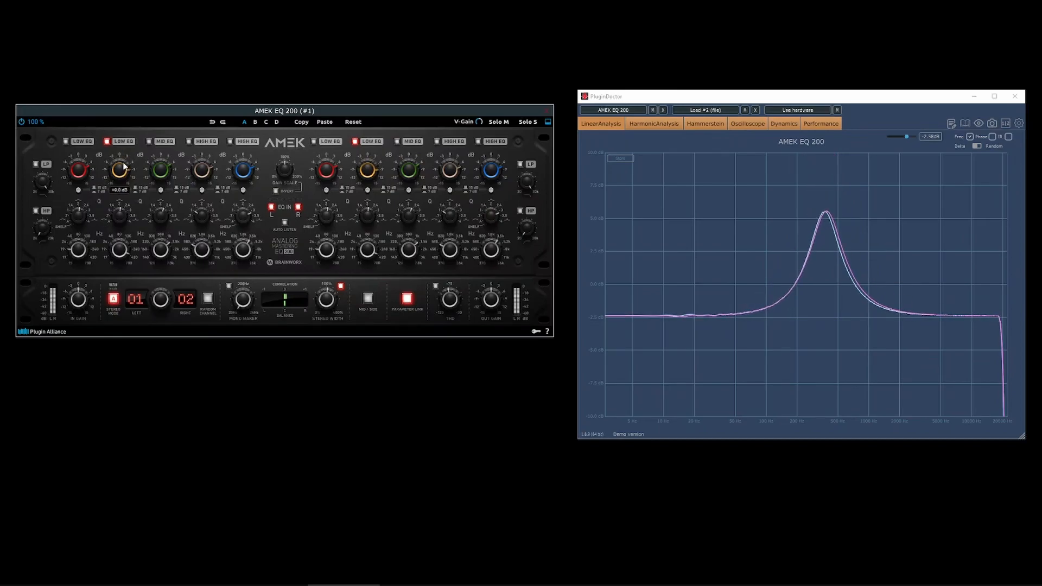
pyautogui.moveTo(125, 213); pyautogui.dragTo(123, 193)
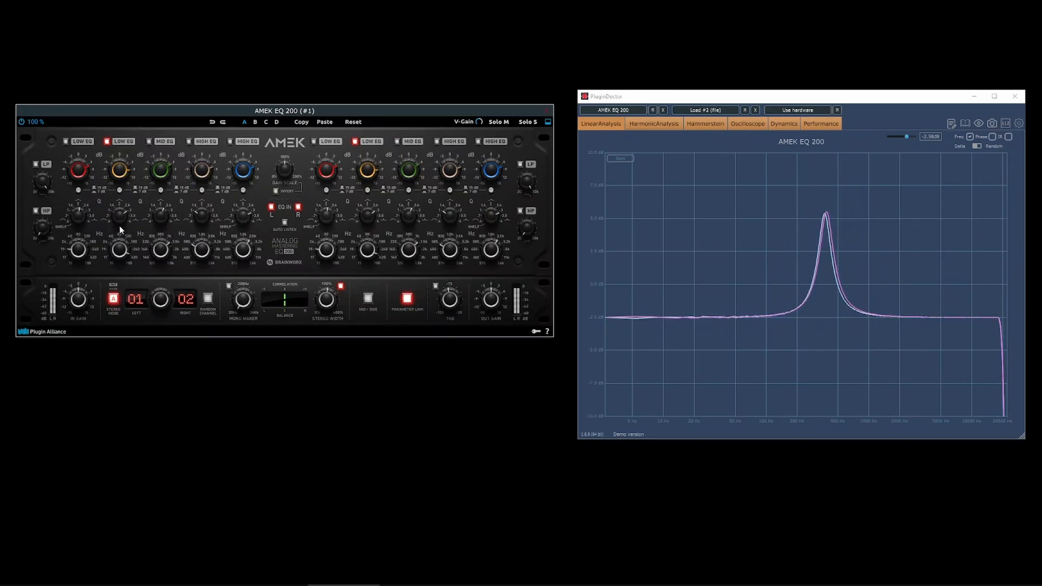
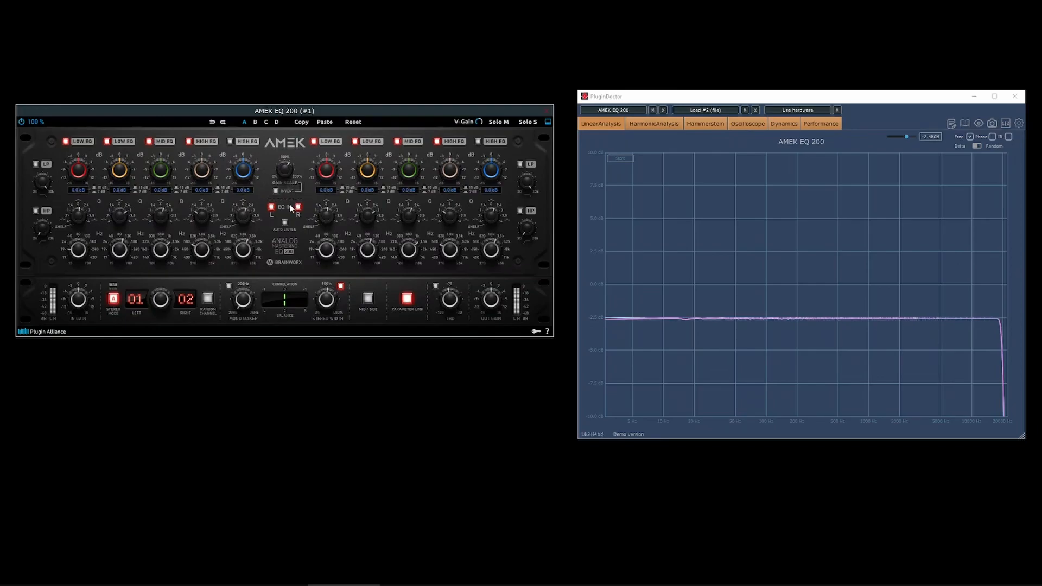
# Check the EQ In switch, try a higher input gain, and reset the gain to its default.
pyautogui.click(272, 207)
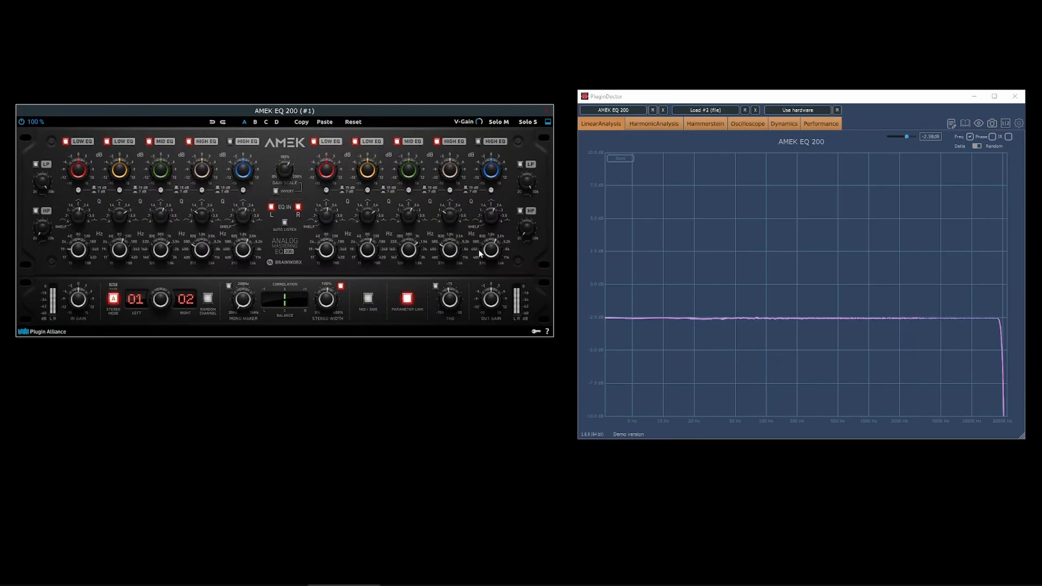
pyautogui.moveTo(86, 304)
pyautogui.mouseDown()
pyautogui.moveTo(86, 318)
pyautogui.moveTo(84, 302)
pyautogui.mouseUp()
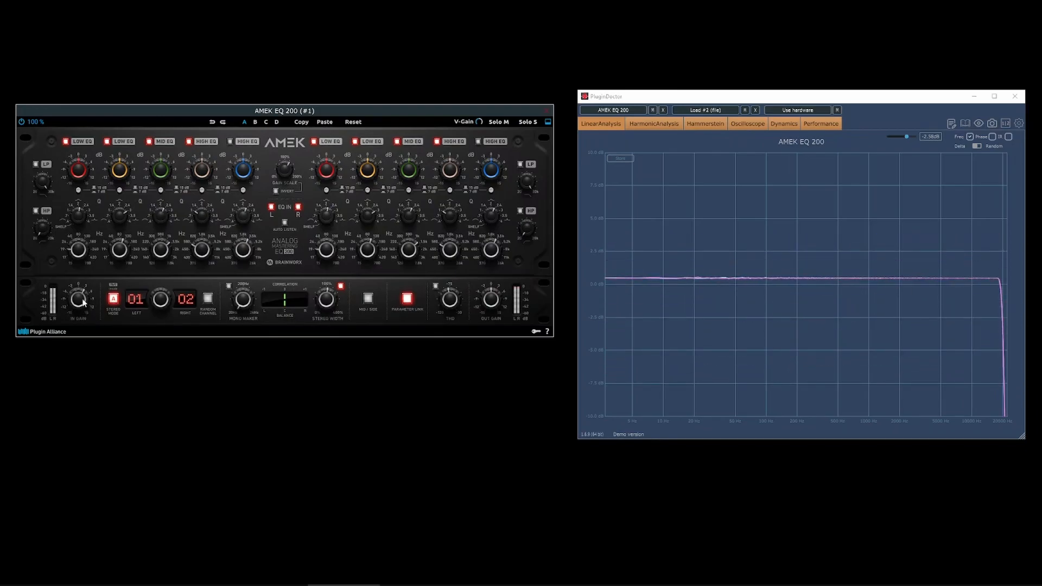
pyautogui.doubleClick(81, 302)
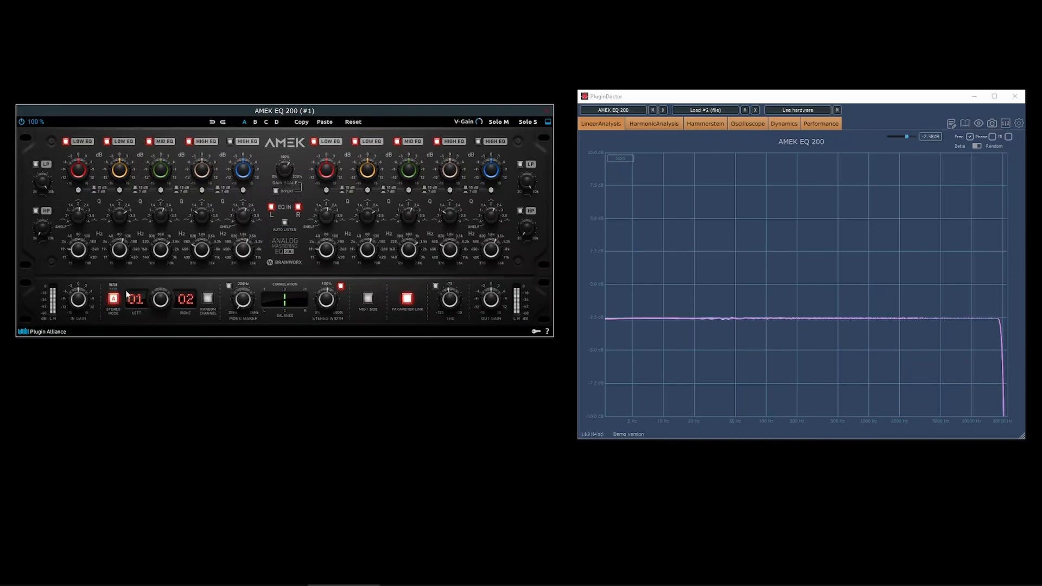
# Leave only the highest EQ band active and raise its gain to a strong high-frequency boost.
pyautogui.click(230, 141)
pyautogui.click(188, 141)
pyautogui.click(108, 142)
pyautogui.moveTo(252, 172); pyautogui.dragTo(248, 152)
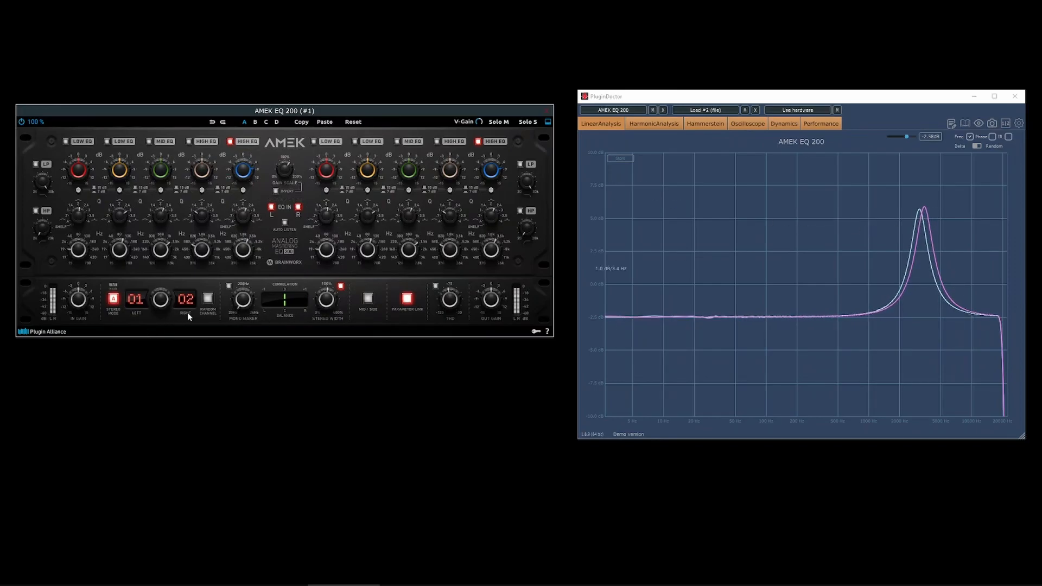
# Randomize the stereo channel pair repeatedly to compare left and right curves, and step the pair up to 11/12.
pyautogui.click(208, 301)
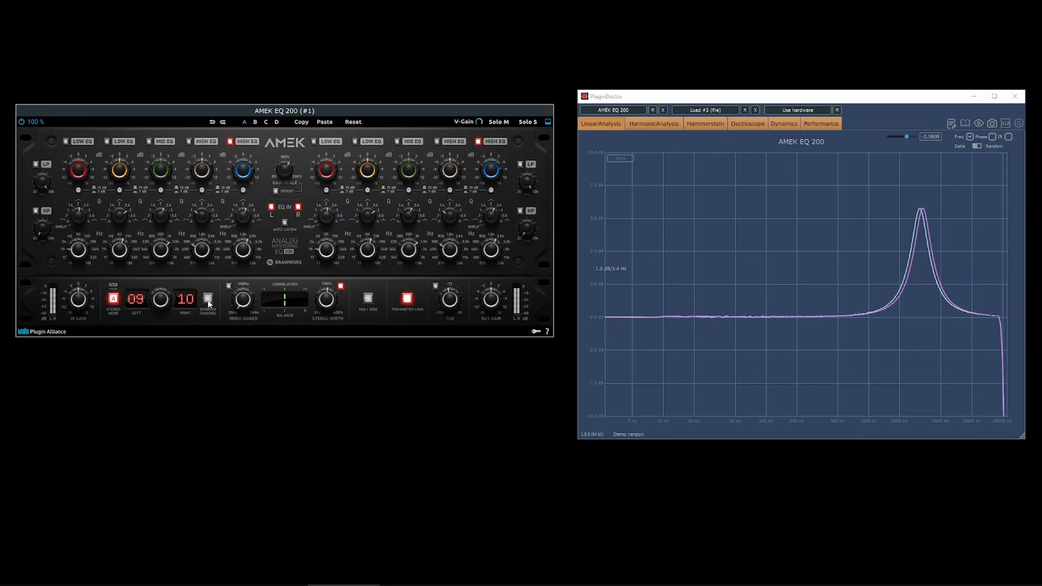
pyautogui.click(209, 302)
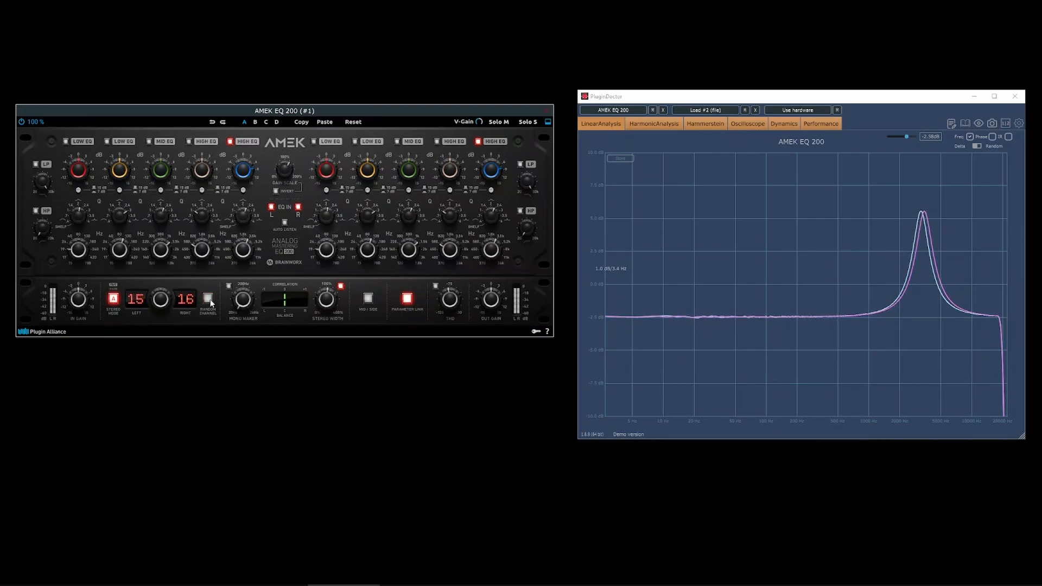
pyautogui.click(209, 302)
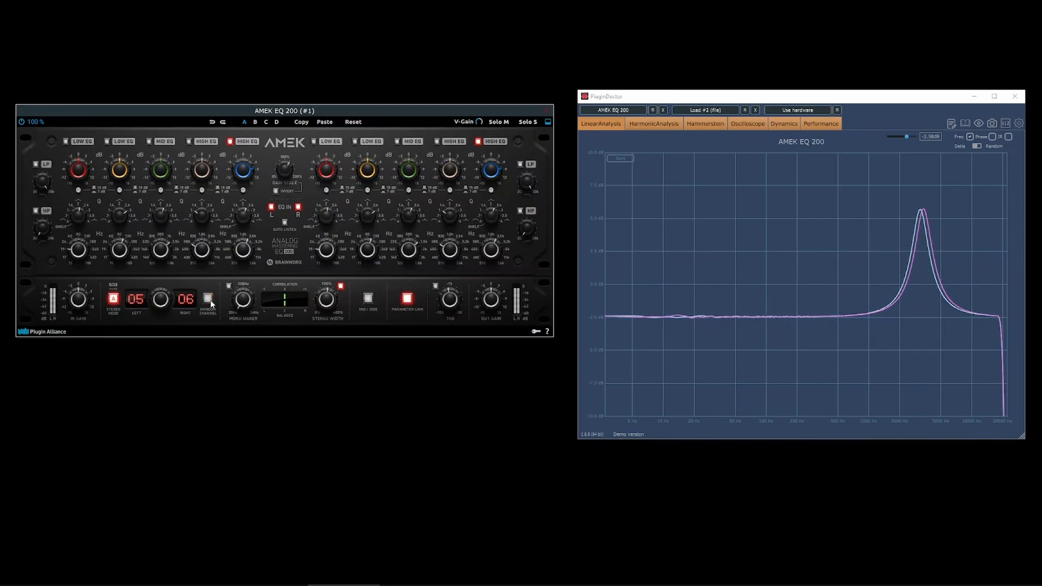
pyautogui.click(209, 301)
pyautogui.click(209, 301)
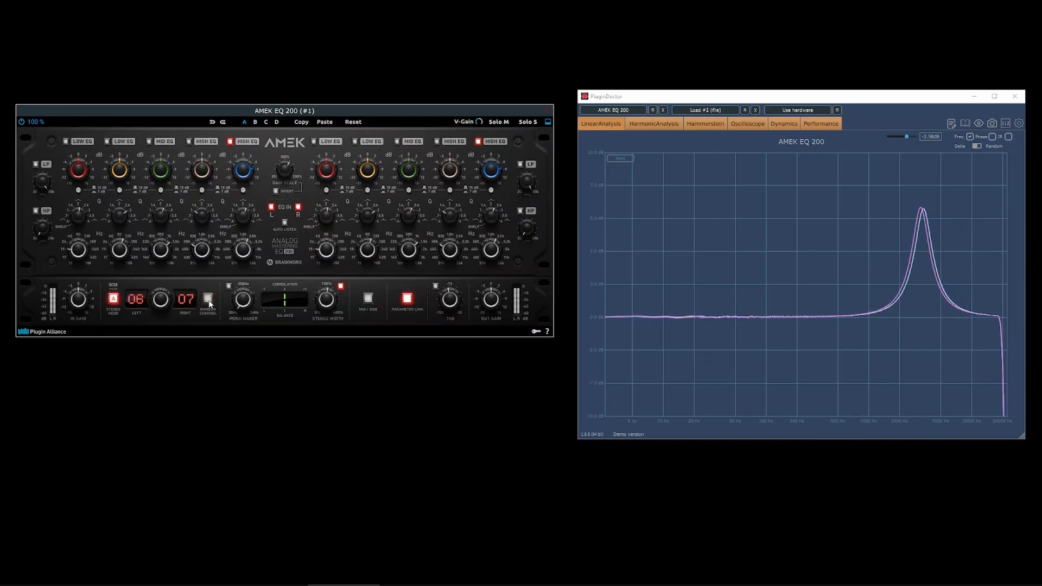
pyautogui.click(208, 301)
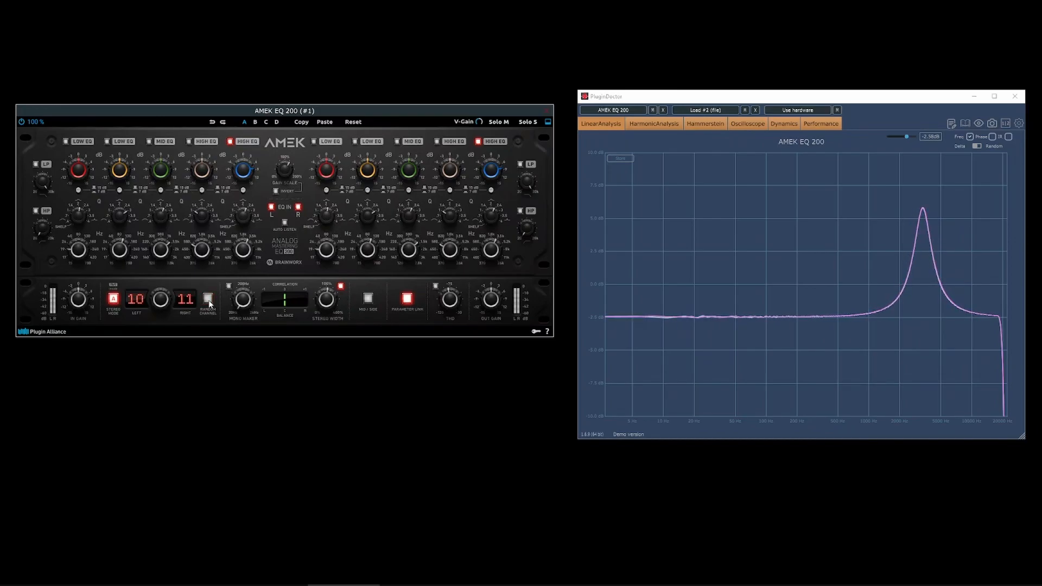
pyautogui.scroll(1, 169, 303)
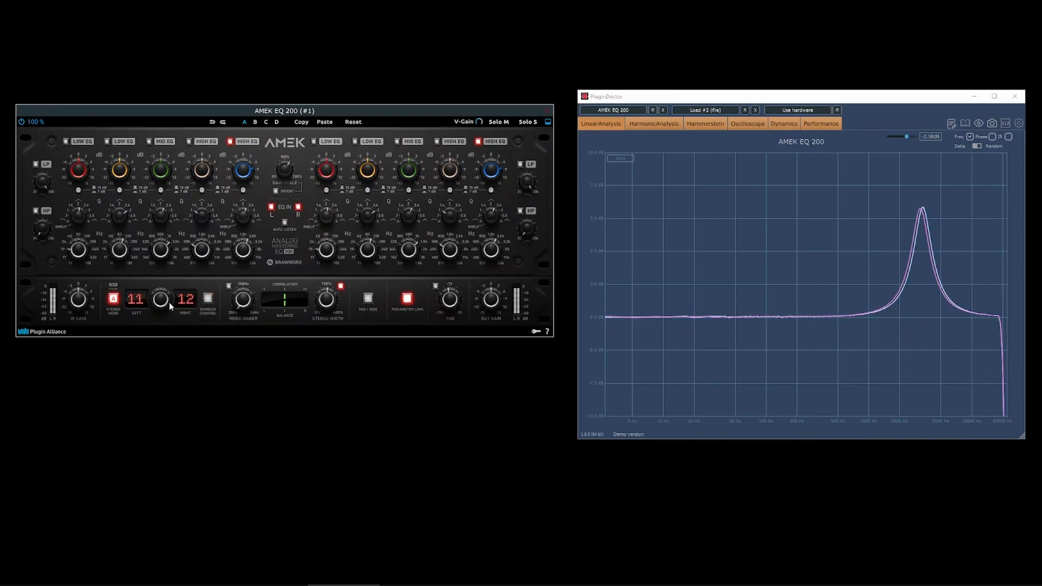
# Try the stereo mode that uses one channel for both sides, set it to channel 10, and return to mode A.
pyautogui.click(113, 302)
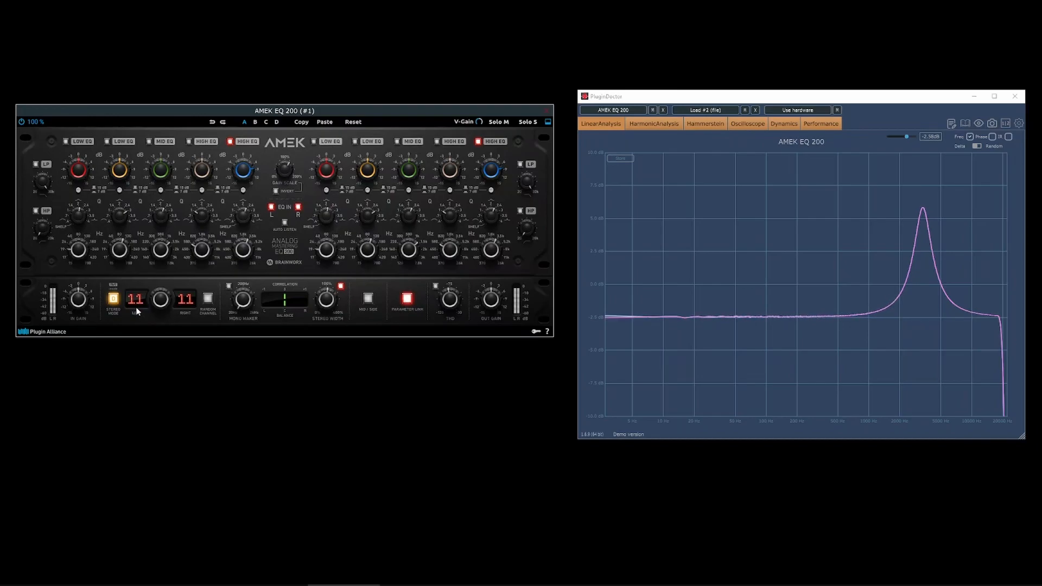
pyautogui.scroll(-1, 158, 305)
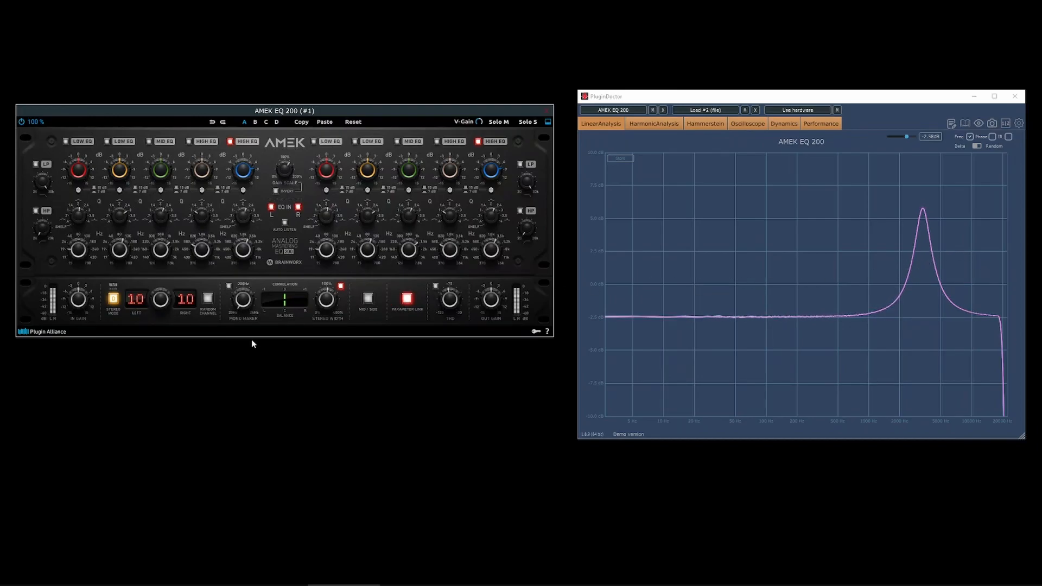
pyautogui.click(113, 298)
# Step through adjacent channel pairs to 12/13, and randomize the channels to reach the 16/17 pair.
pyautogui.scroll(1, 194, 301)
pyautogui.moveTo(167, 304); pyautogui.dragTo(162, 314)
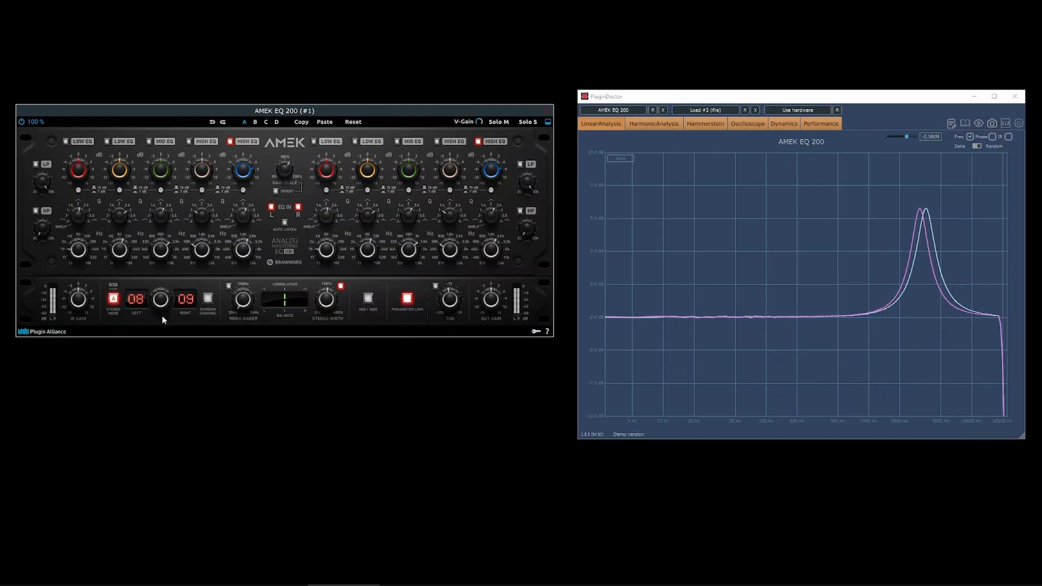
pyautogui.moveTo(161, 314)
pyautogui.mouseDown()
pyautogui.moveTo(171, 357)
pyautogui.moveTo(176, 301)
pyautogui.mouseUp()
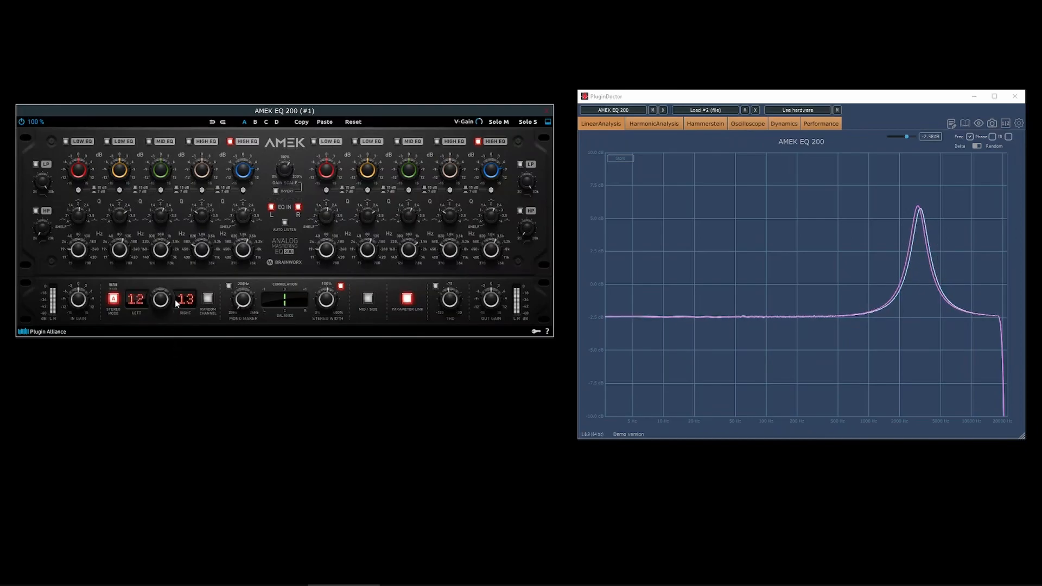
pyautogui.click(210, 302)
pyautogui.click(210, 302)
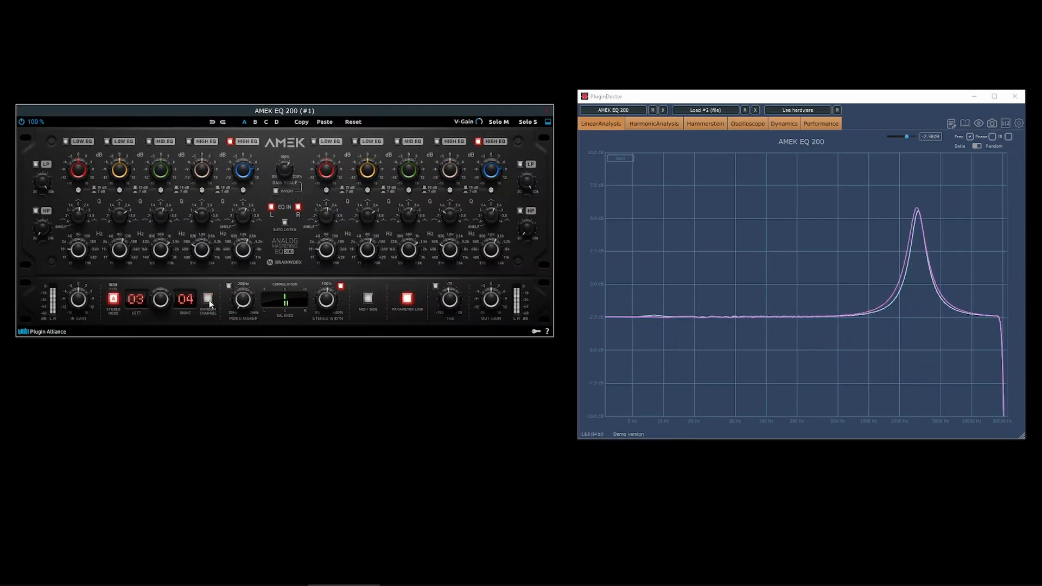
pyautogui.click(210, 302)
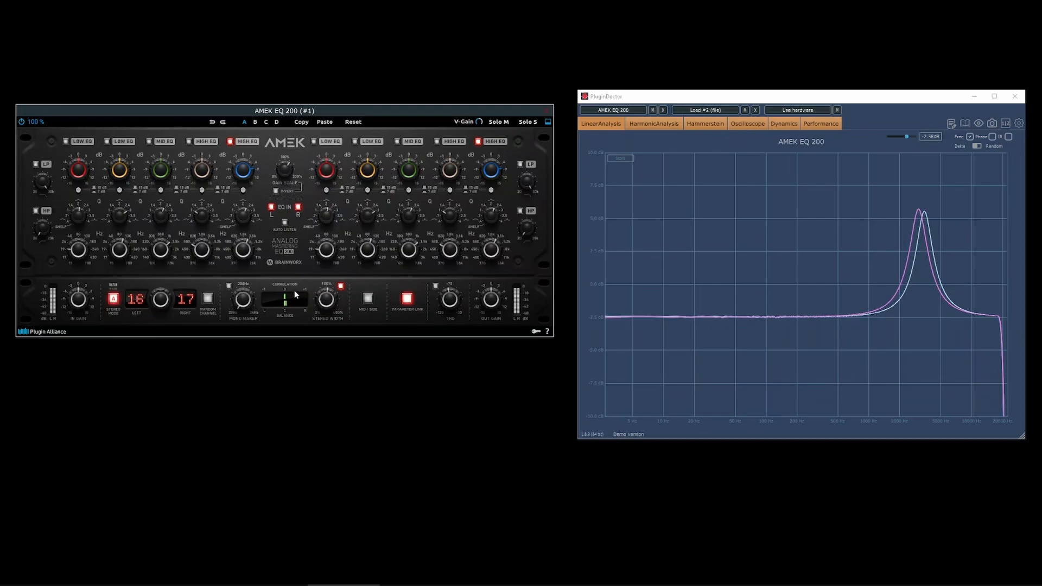
# Try Mid/Side processing on and off, and toggle the parameter link off and back on.
pyautogui.click(368, 299)
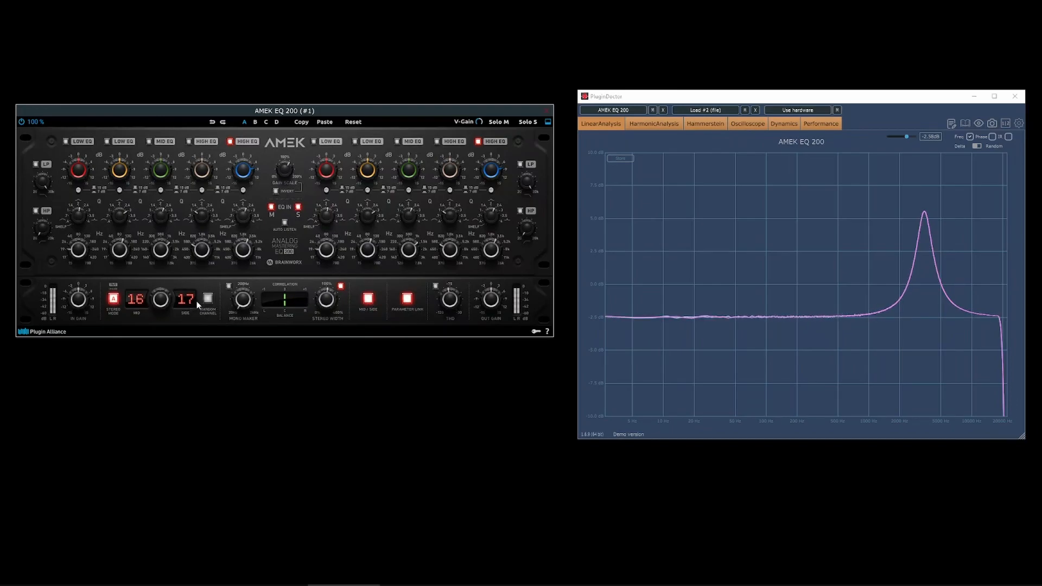
pyautogui.click(370, 301)
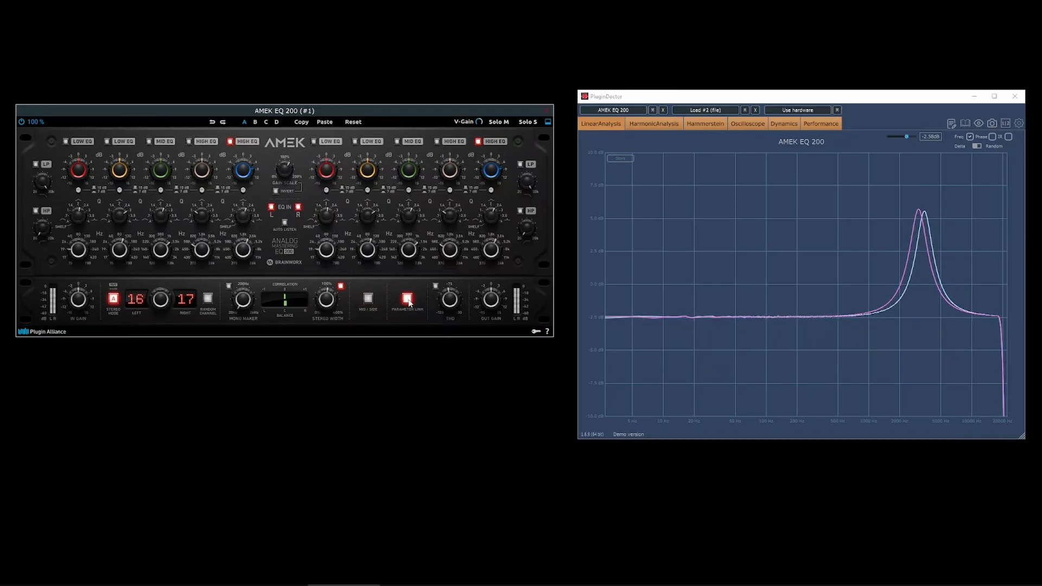
pyautogui.click(408, 300)
pyautogui.click(409, 300)
# Try the high-pass filter and the low-pass filter one after the other, switching each off again.
pyautogui.click(35, 211)
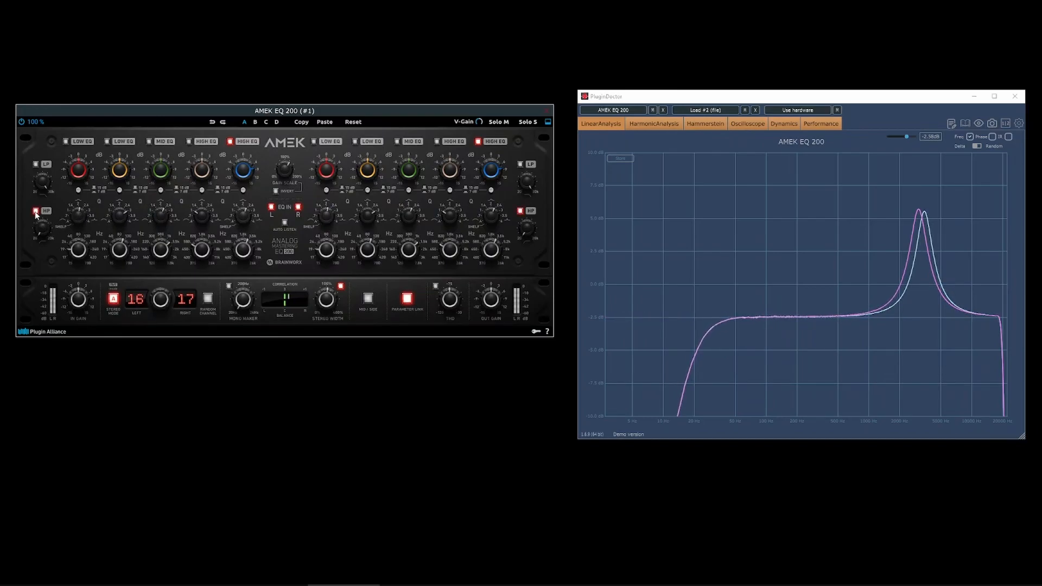
pyautogui.click(36, 211)
pyautogui.click(36, 164)
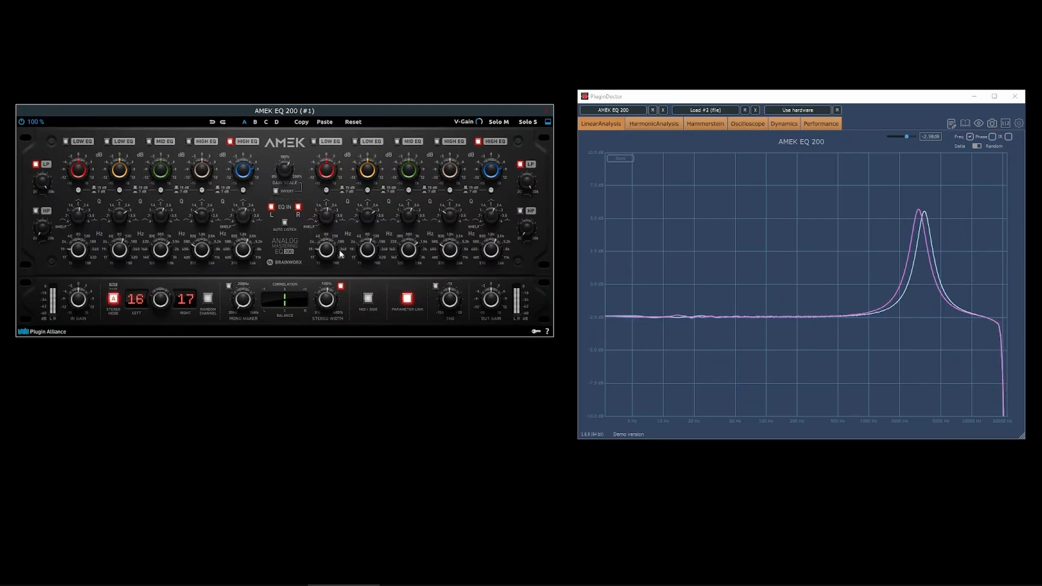
pyautogui.click(35, 164)
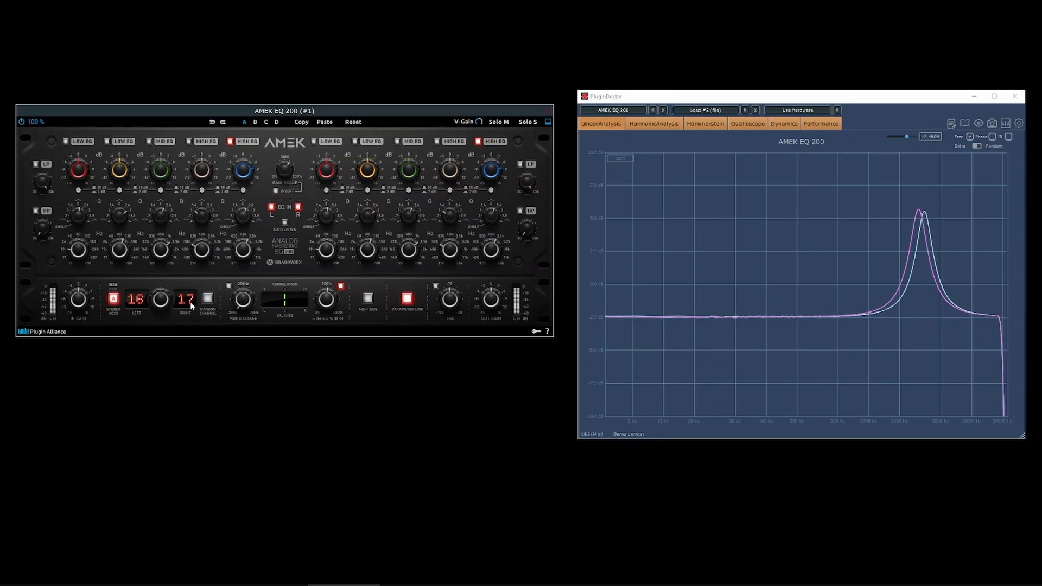
# Randomize the channel pair to 03/04 and turn on the mono maker.
pyautogui.click(208, 302)
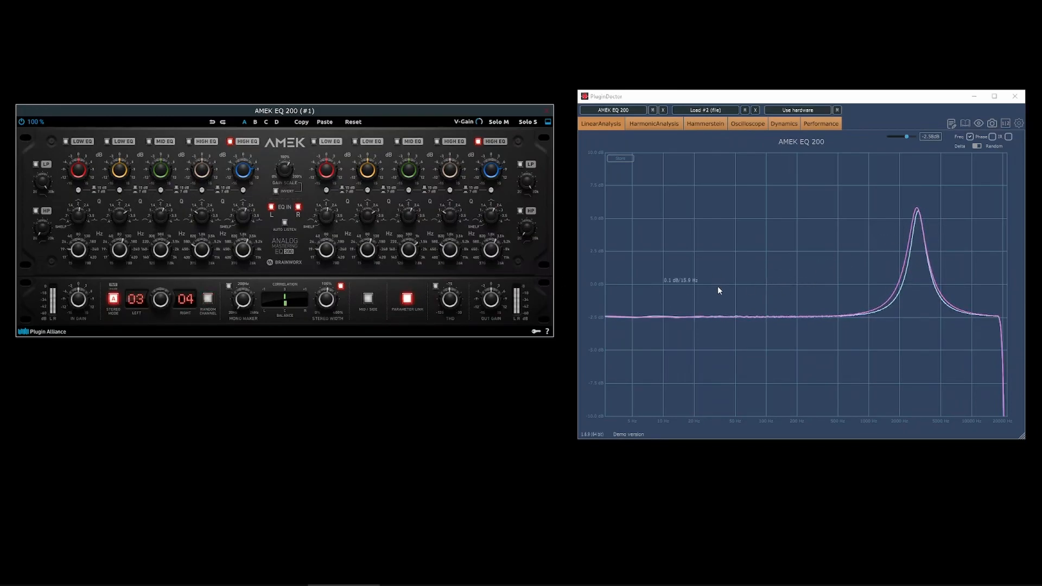
pyautogui.click(228, 287)
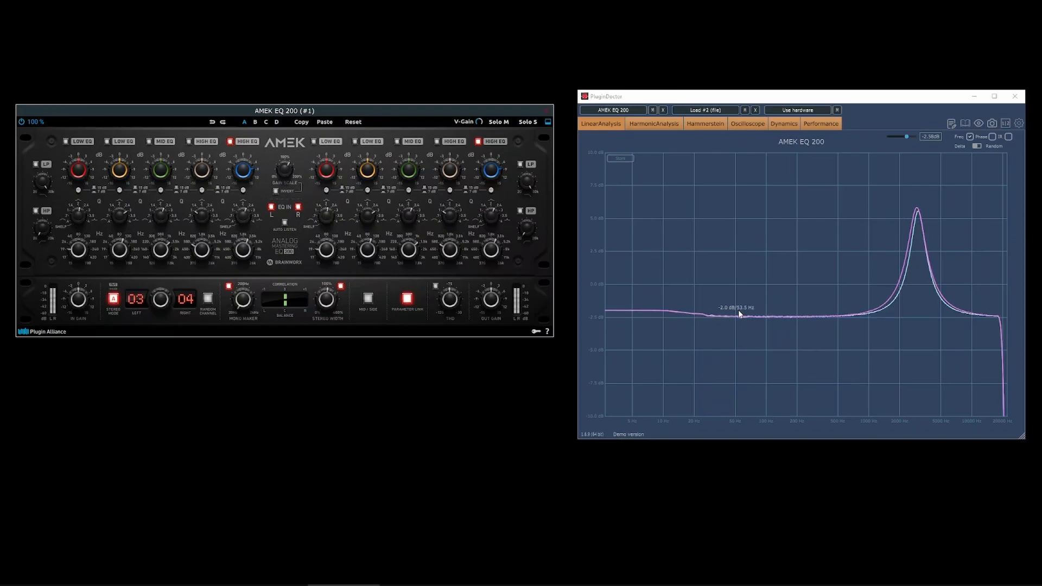
pyautogui.click(639, 98)
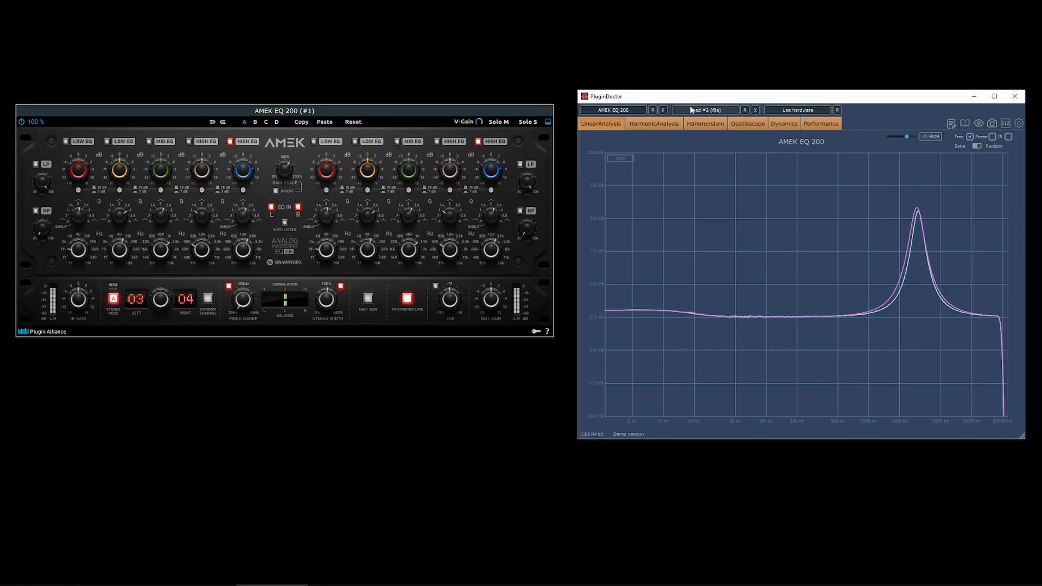
pyautogui.click(430, 112)
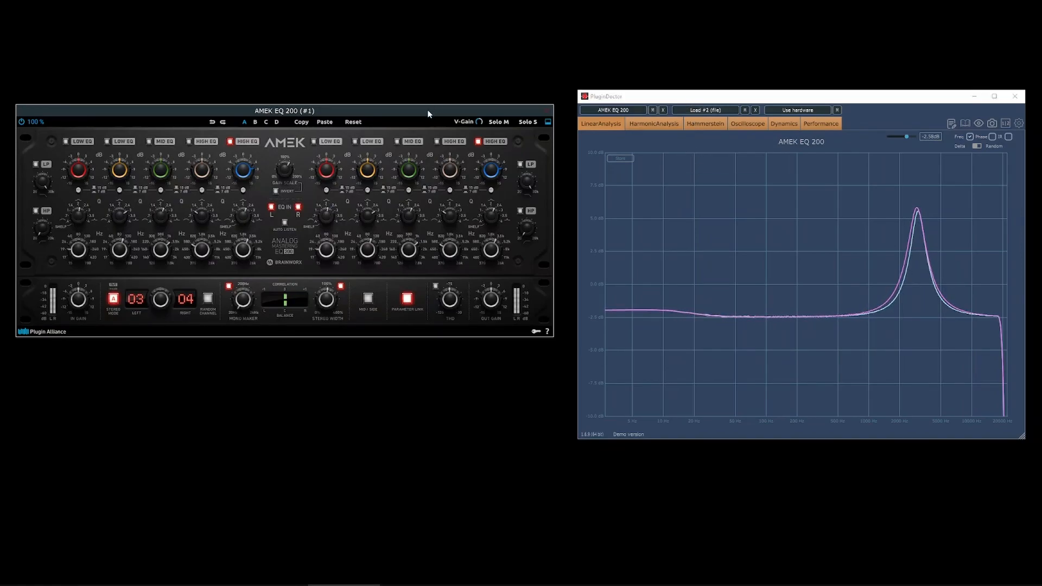